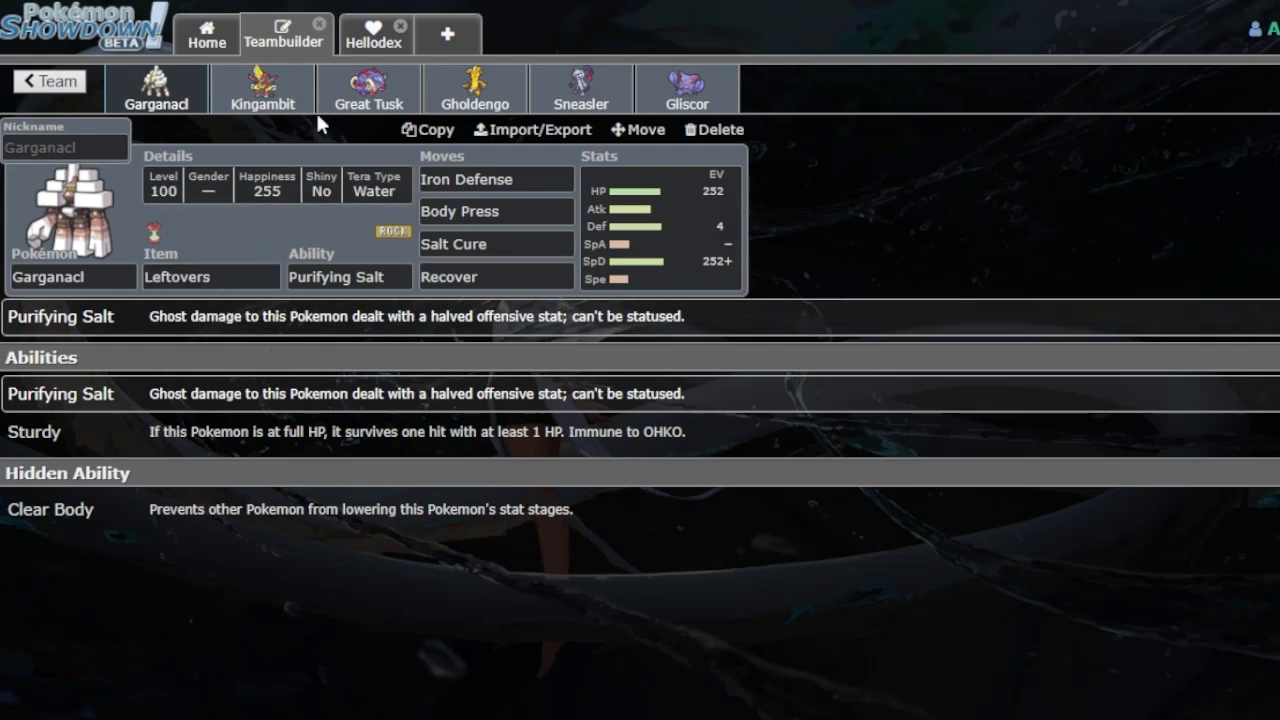
Flip through the Kingambit, Great Tusk and Gholdengo sets, ending on Kingambit's Tera Flying Black Glasses set
click(268, 104)
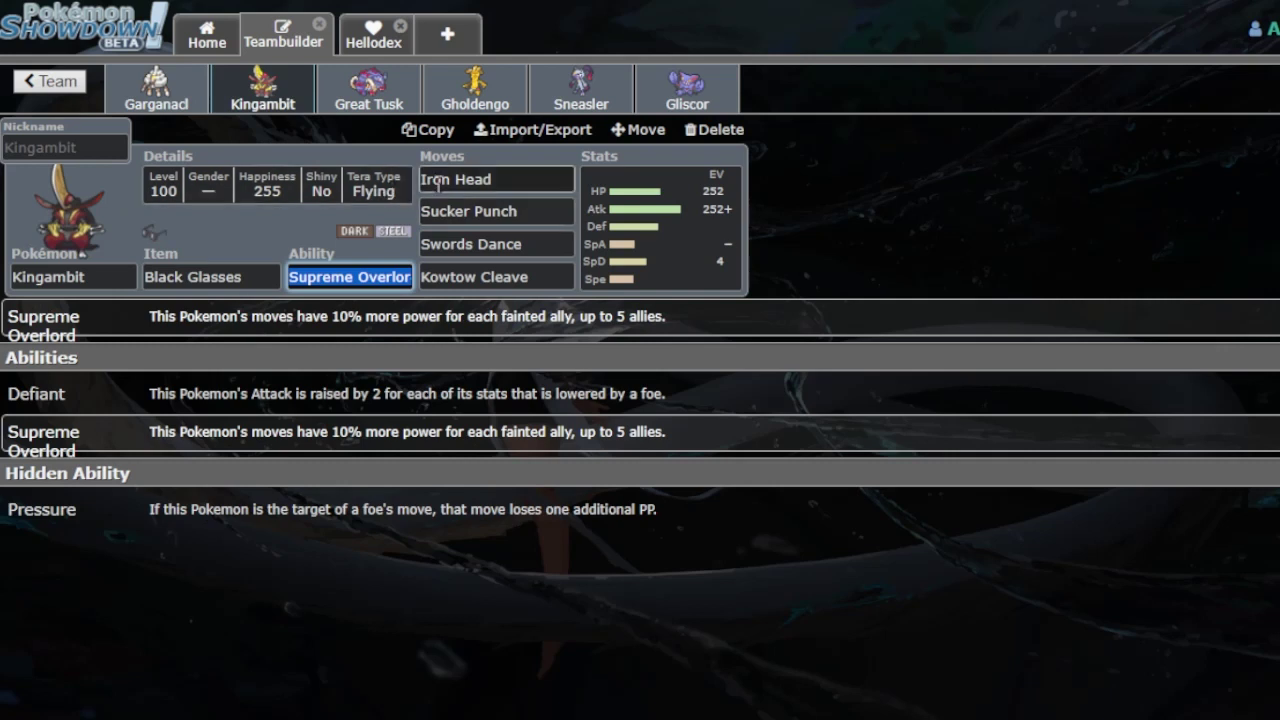
click(369, 95)
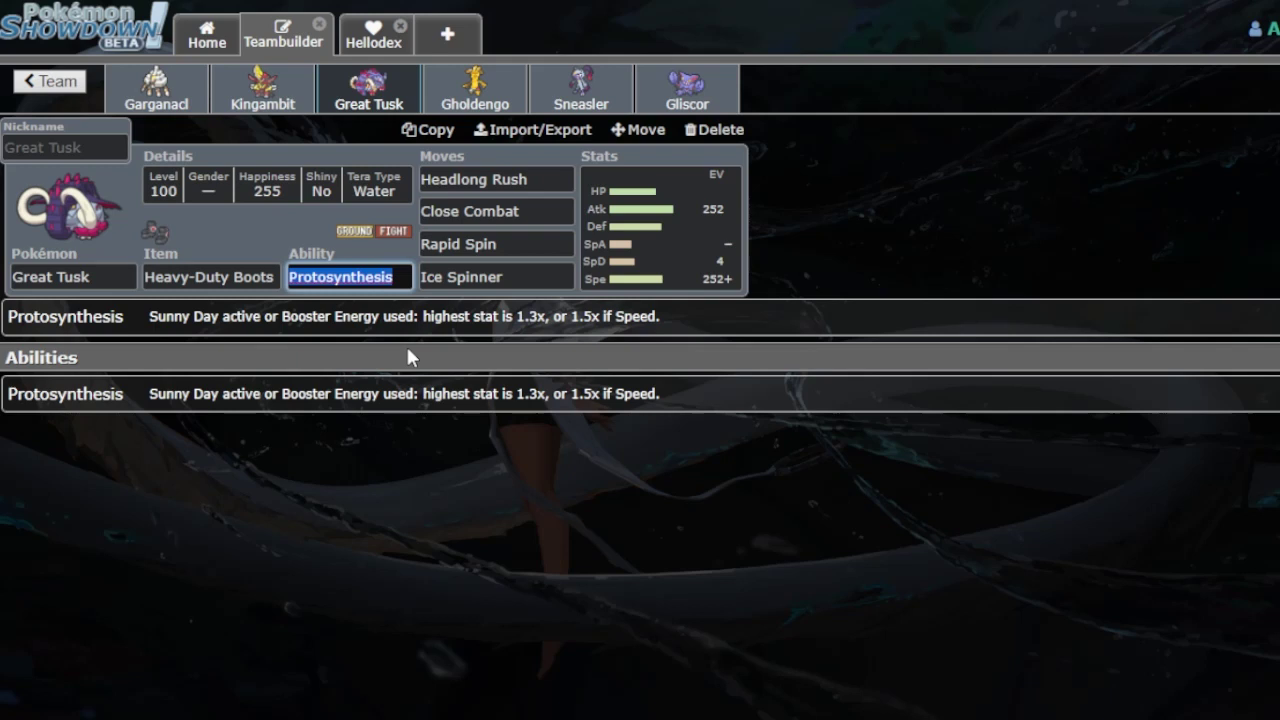
click(462, 100)
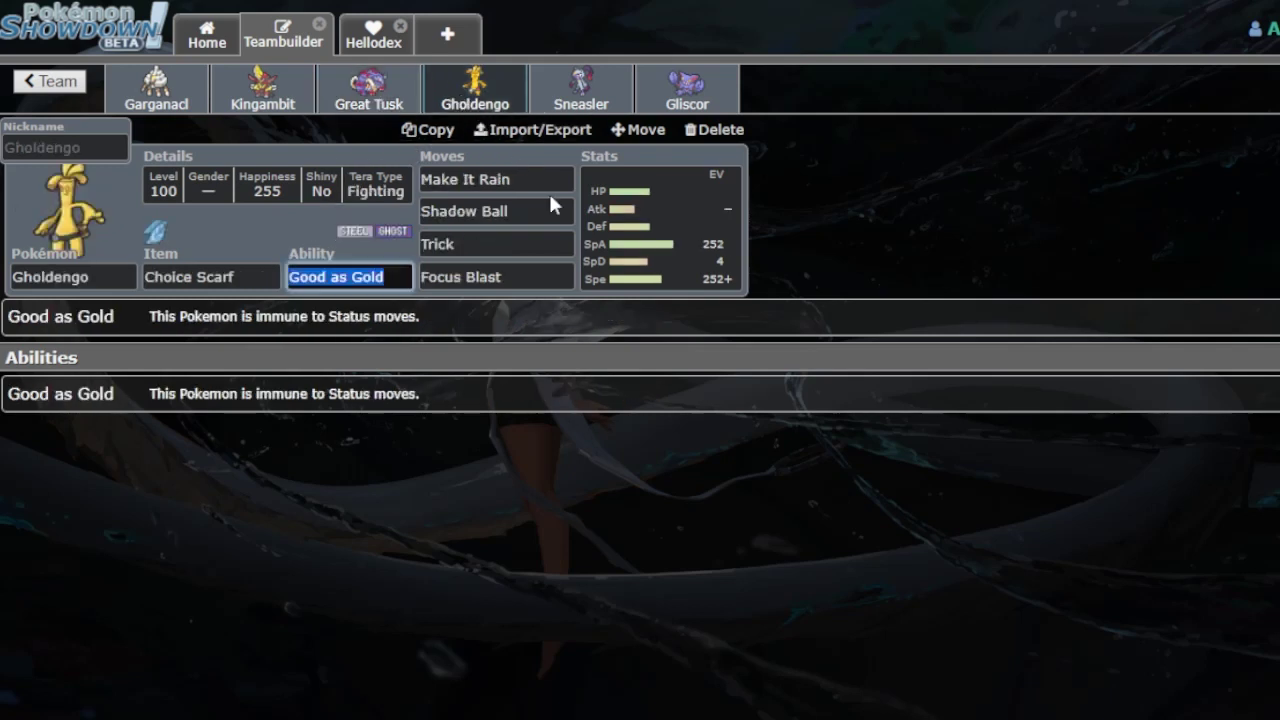
click(279, 88)
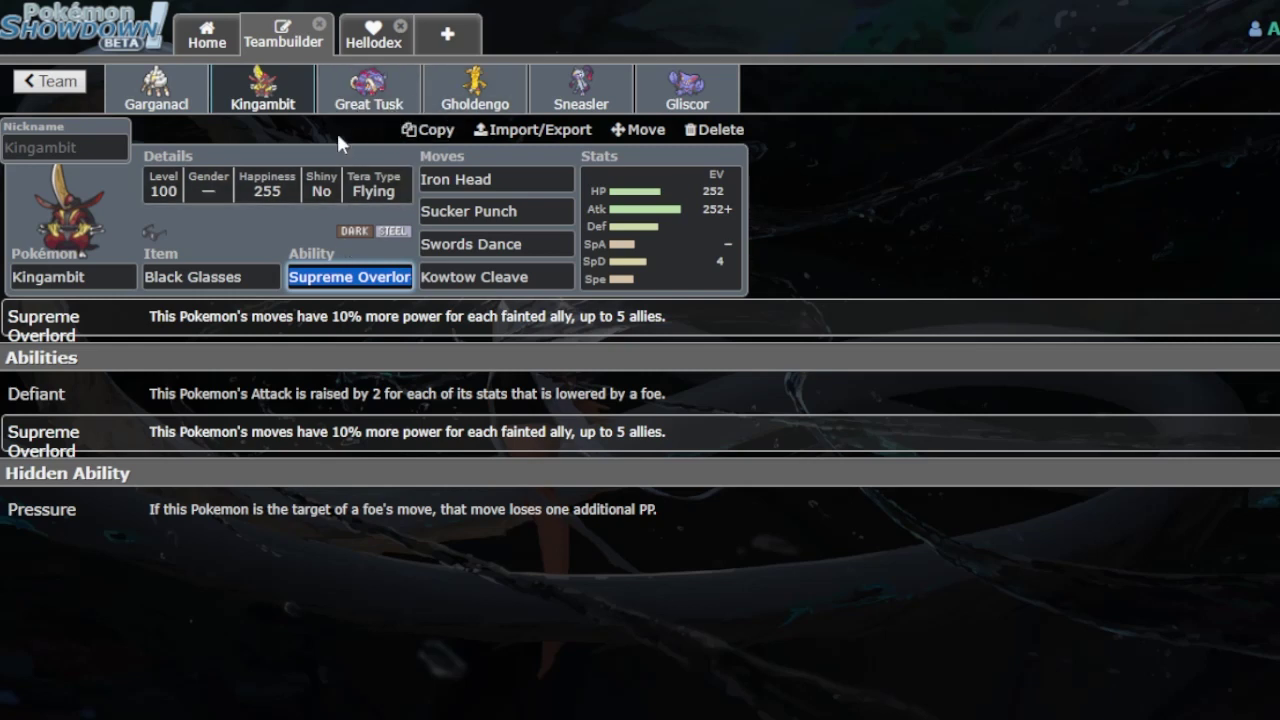
Compare Great Tusk against Kingambit, then show Gholdengo's Choice Scarf Tera Fighting set
click(352, 90)
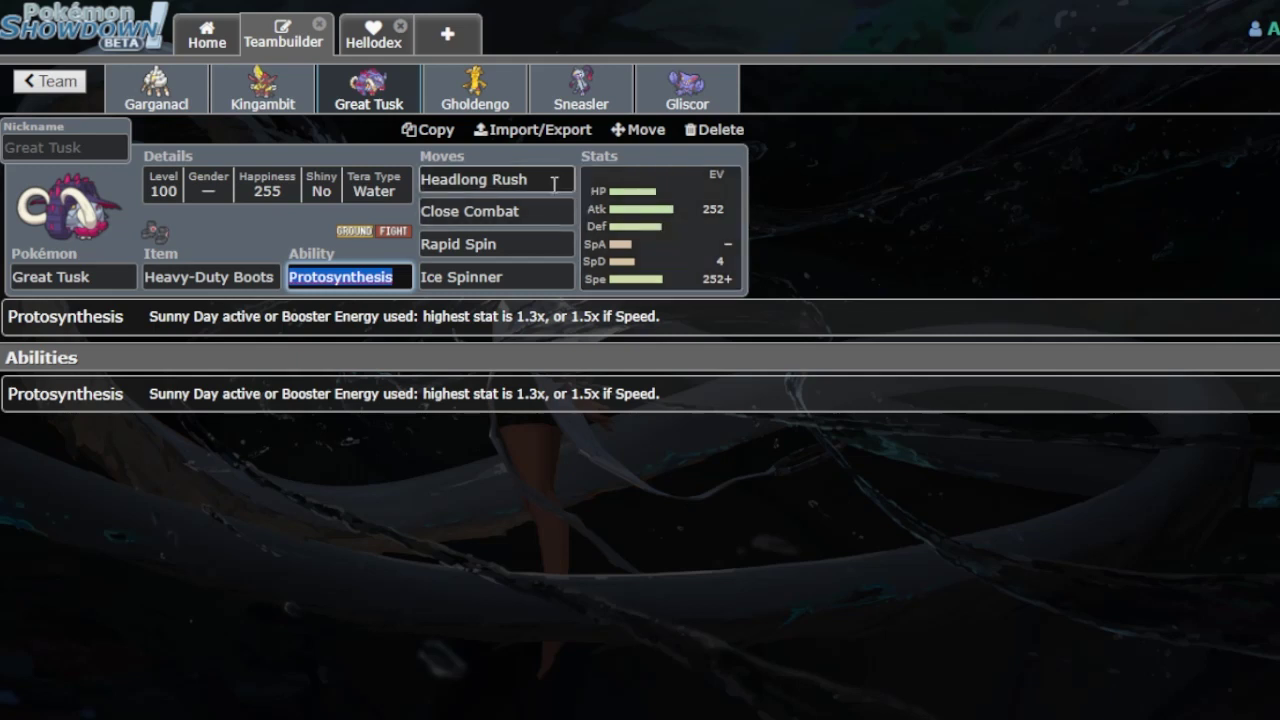
click(265, 106)
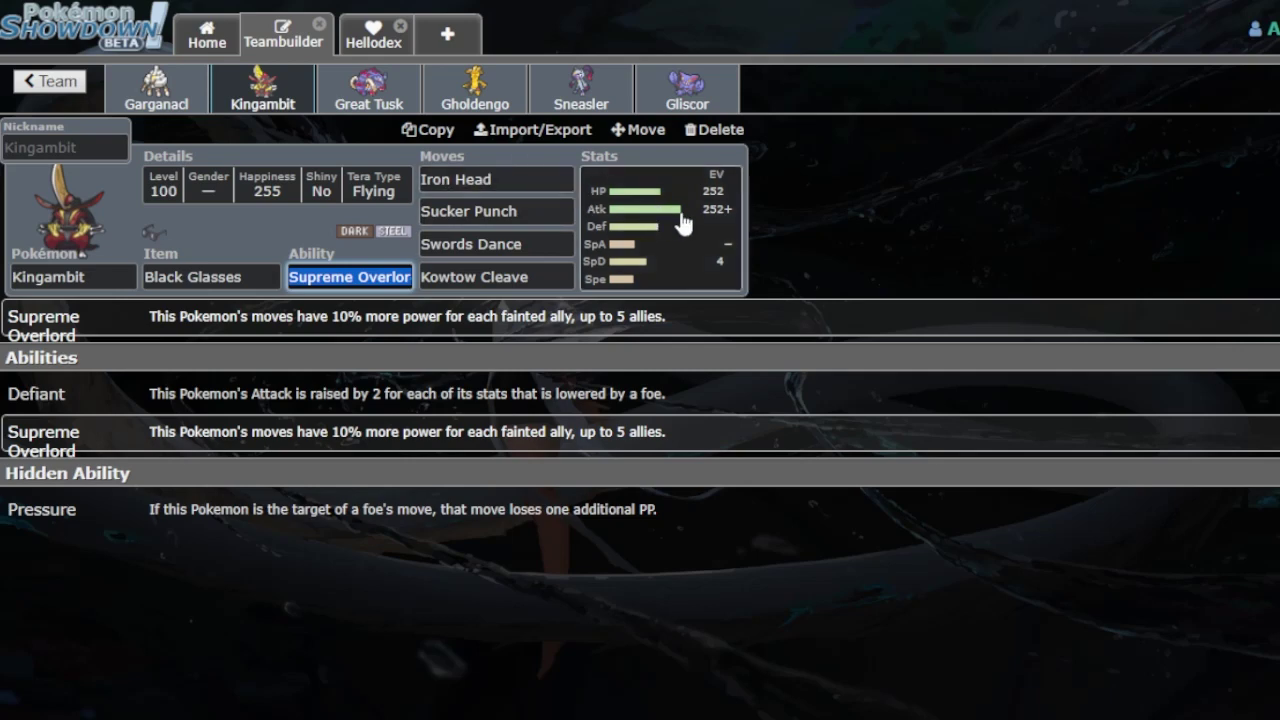
click(362, 92)
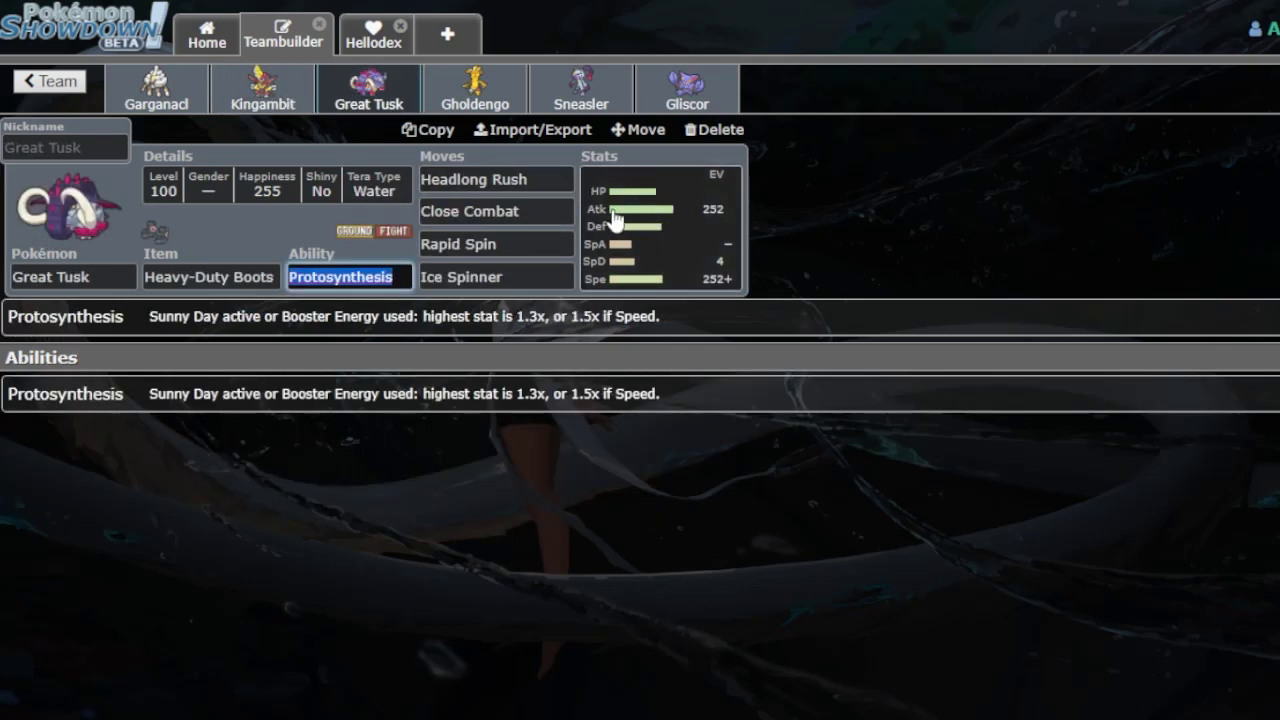
click(280, 104)
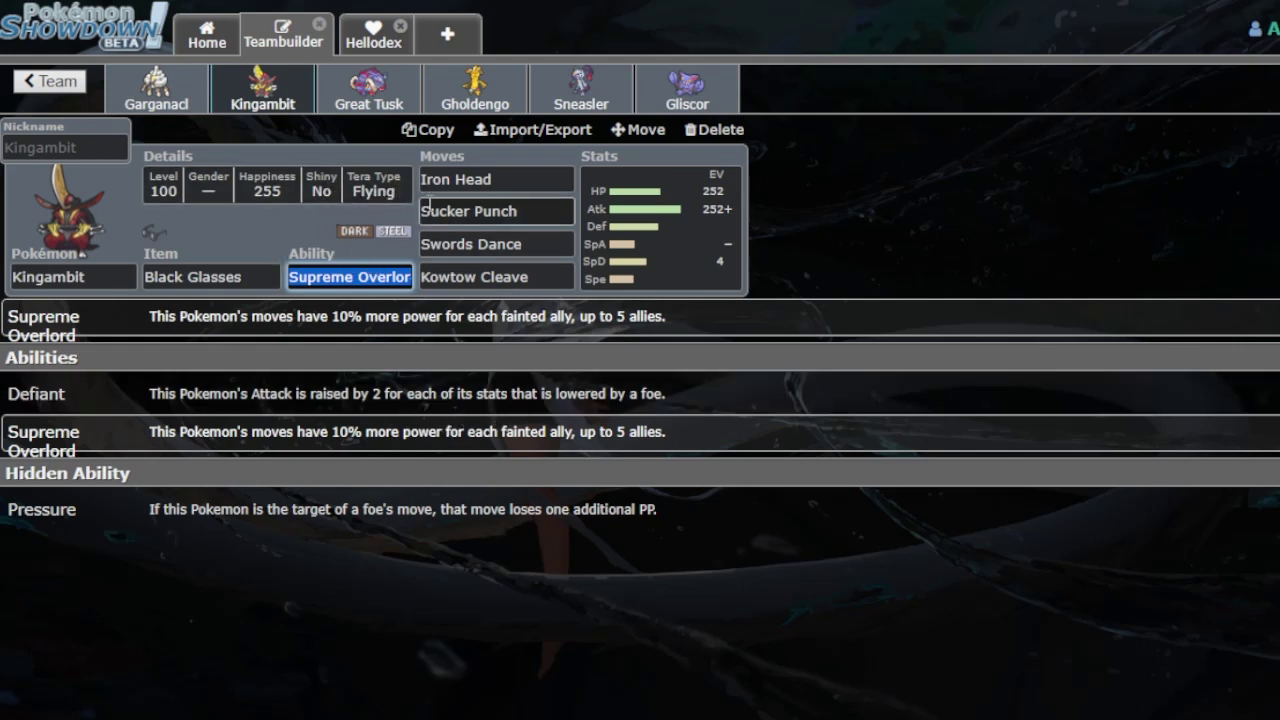
click(470, 105)
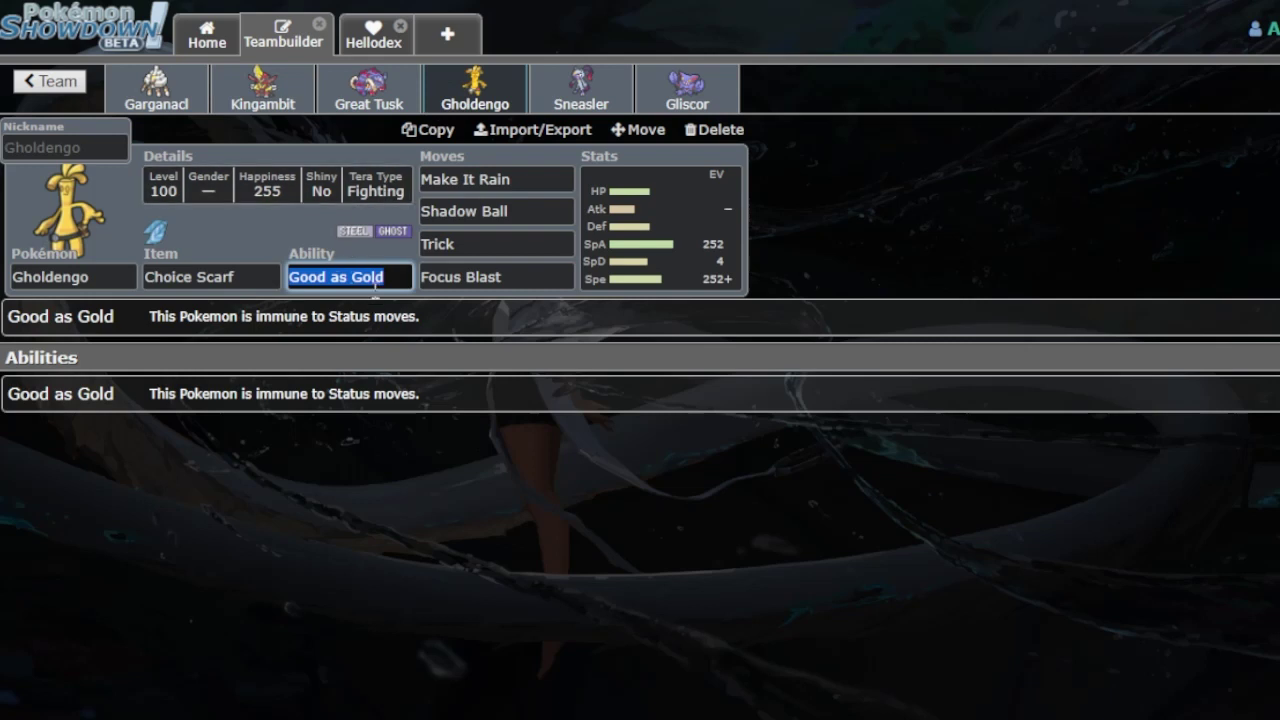
Inspect Gholdengo's Good as Gold ability field
click(390, 277)
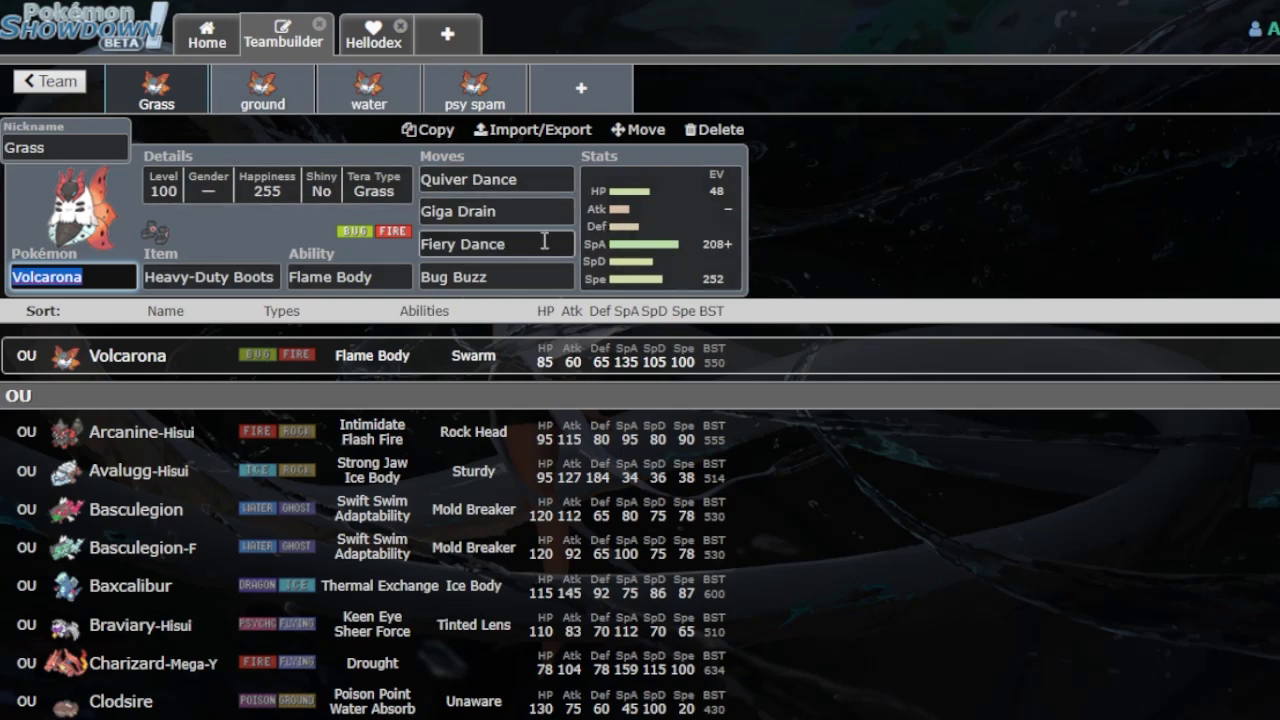
Open the ground Volcarona set and review Hidden Power Ground, Fiery Dance and Bug Buzz
click(266, 108)
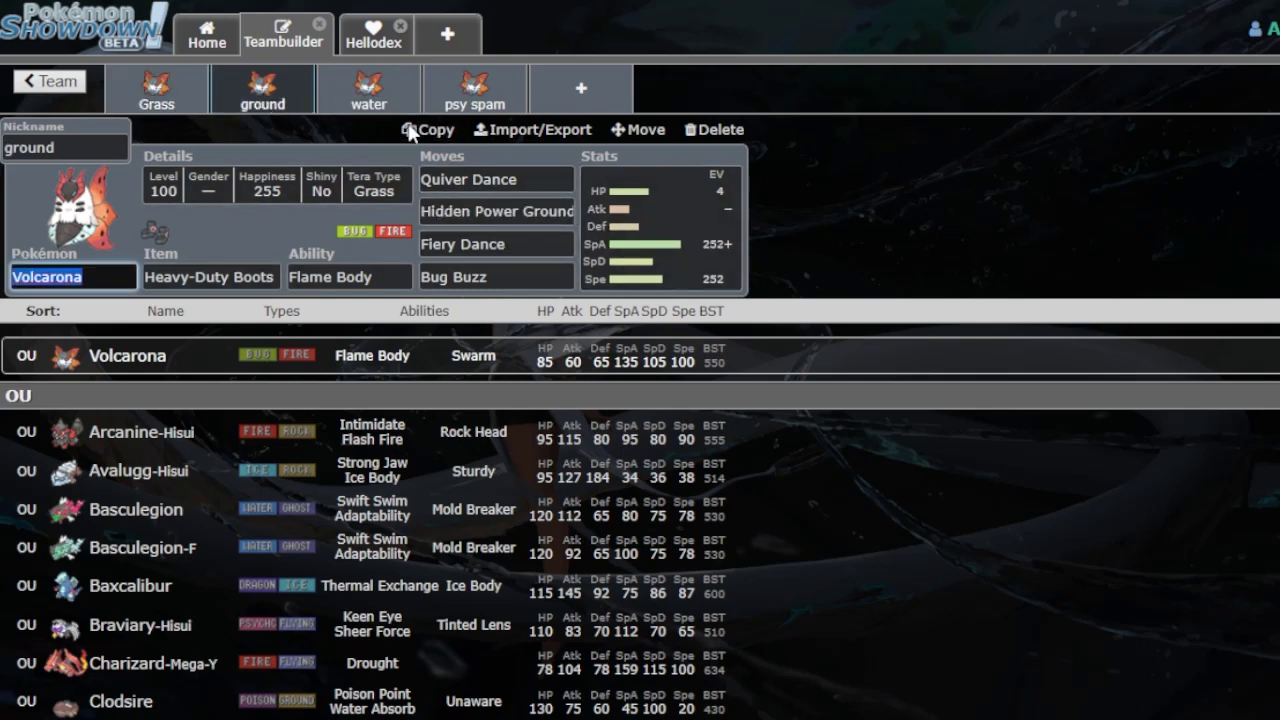
click(542, 210)
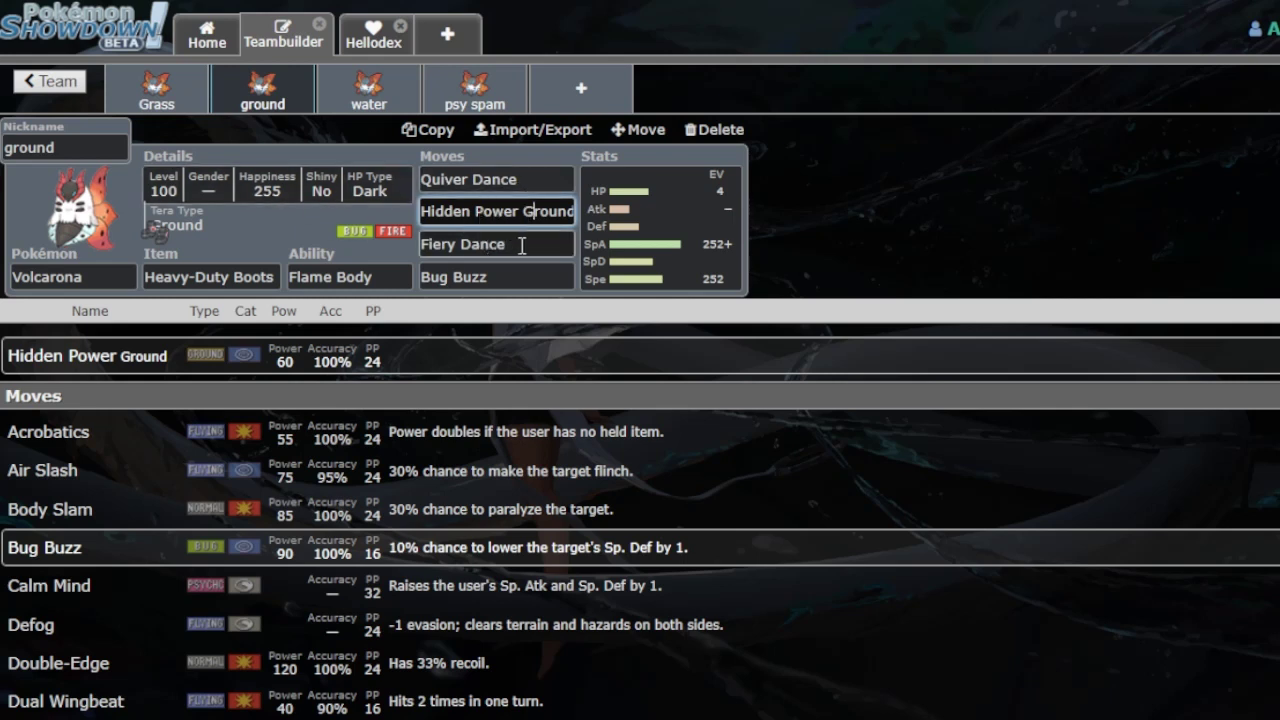
click(518, 245)
click(507, 277)
click(542, 244)
Open the water Volcarona set and read its Tera Blast, Quiver Dance and Fiery Dance details
click(368, 88)
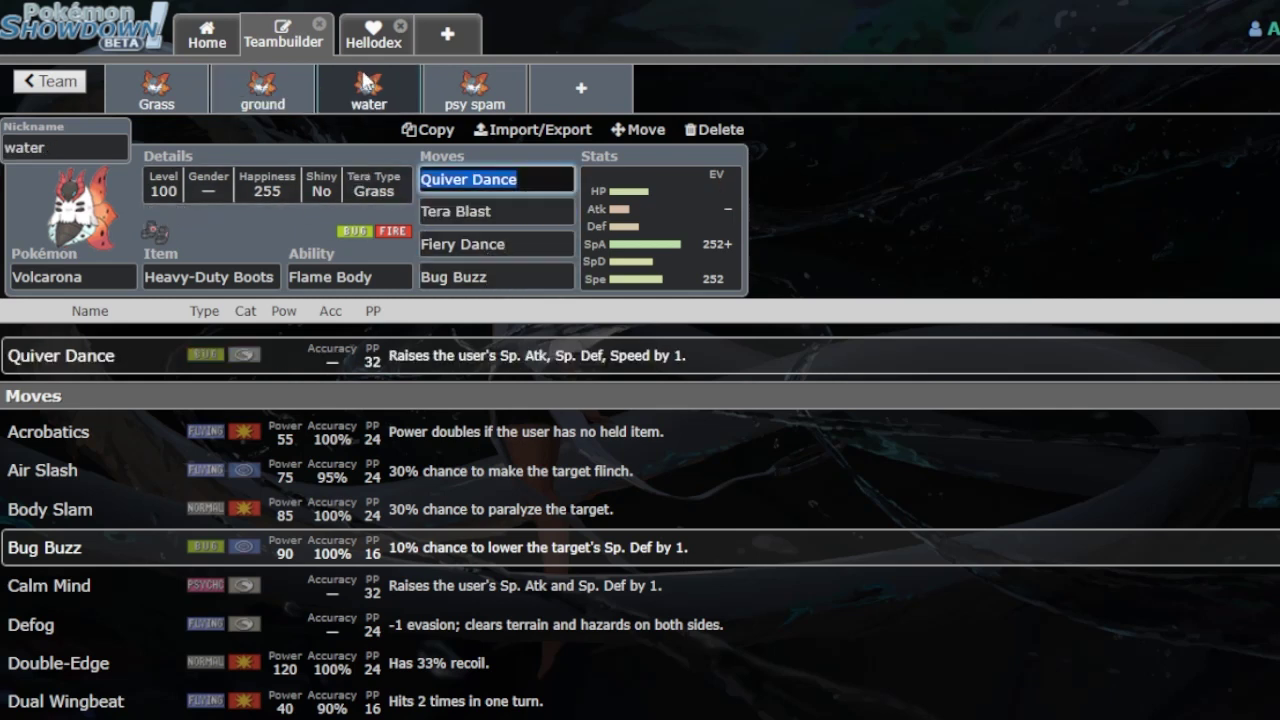
click(530, 207)
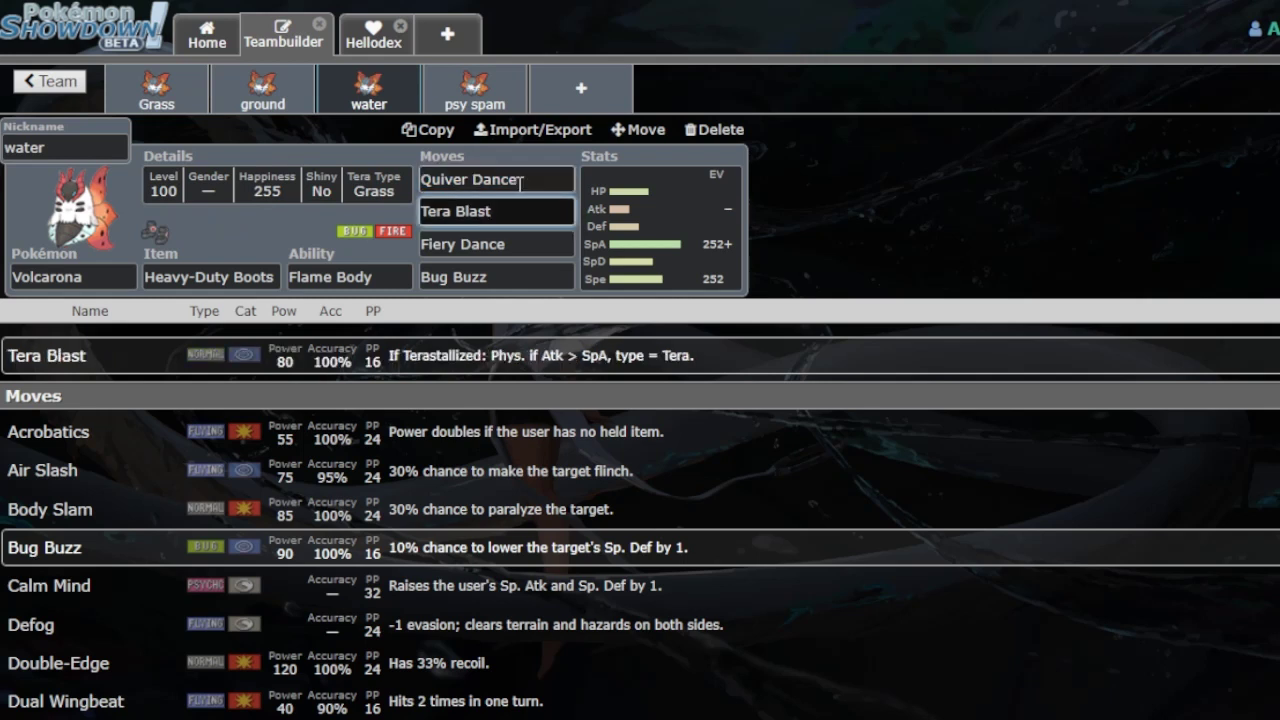
click(535, 178)
click(513, 213)
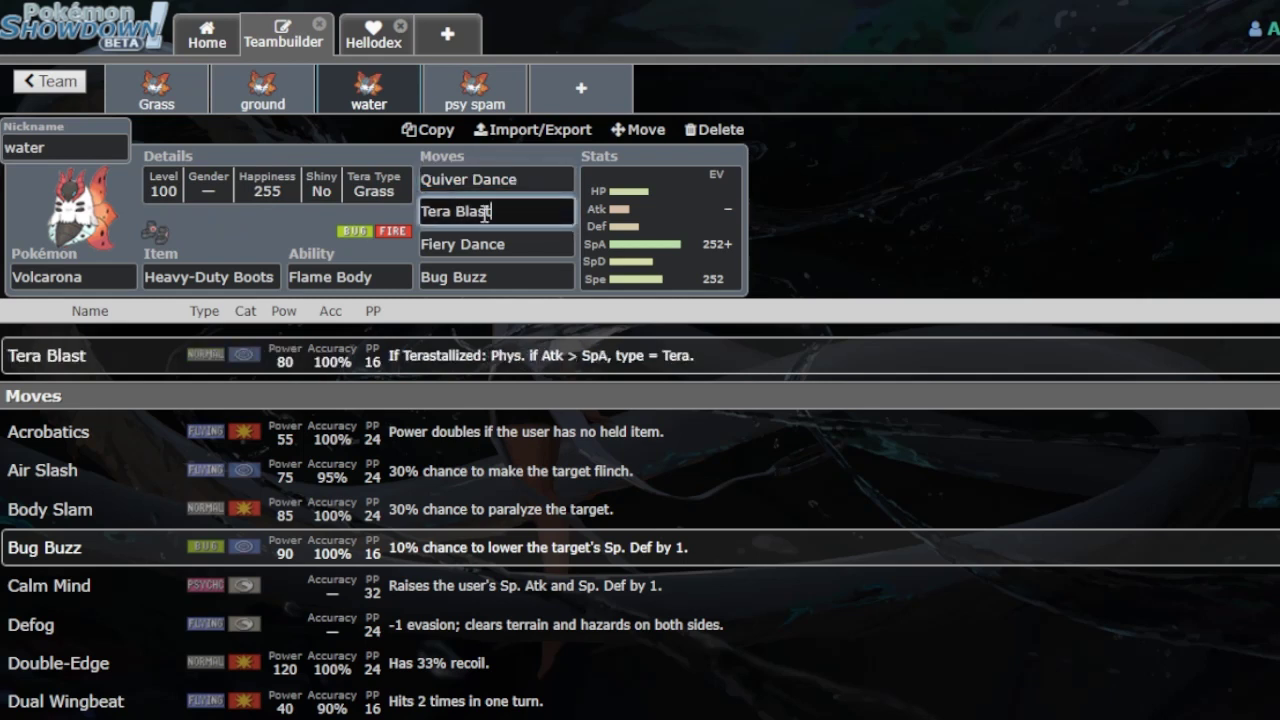
click(505, 241)
click(495, 213)
click(518, 180)
click(514, 208)
Set the water Volcarona's Tera Type to Water and recheck its Tera Blast move
click(411, 196)
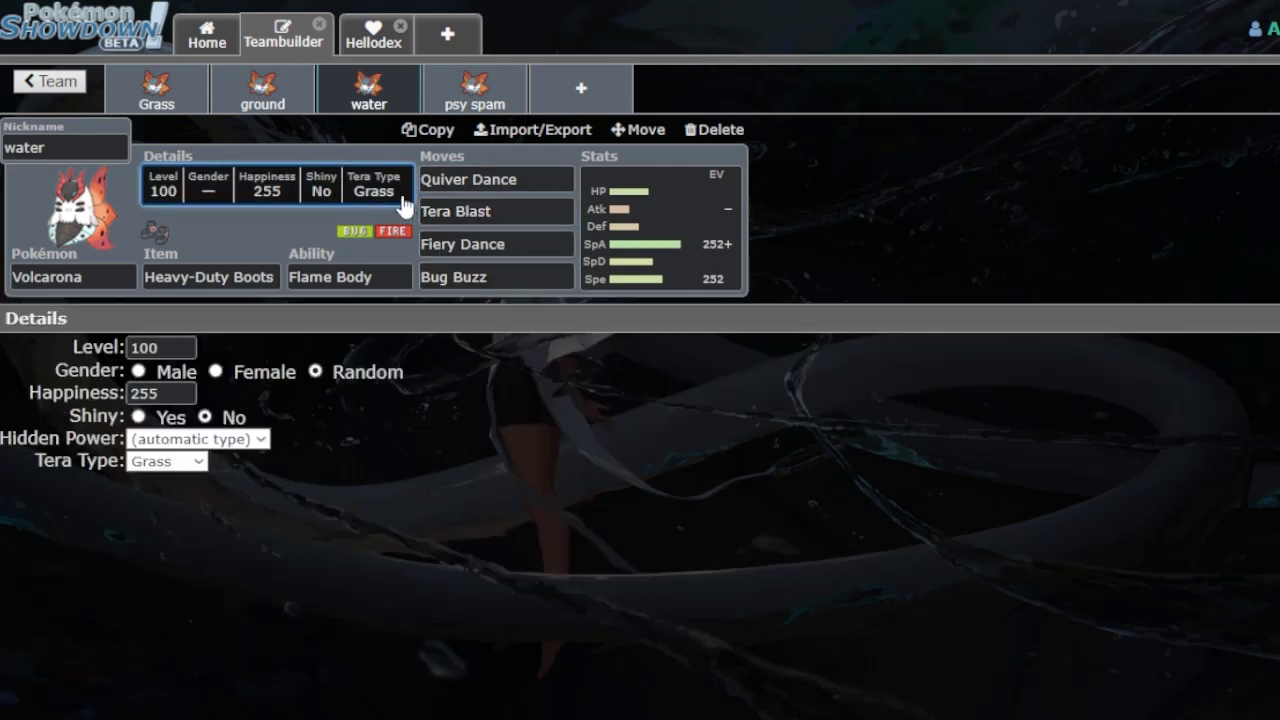
click(180, 461)
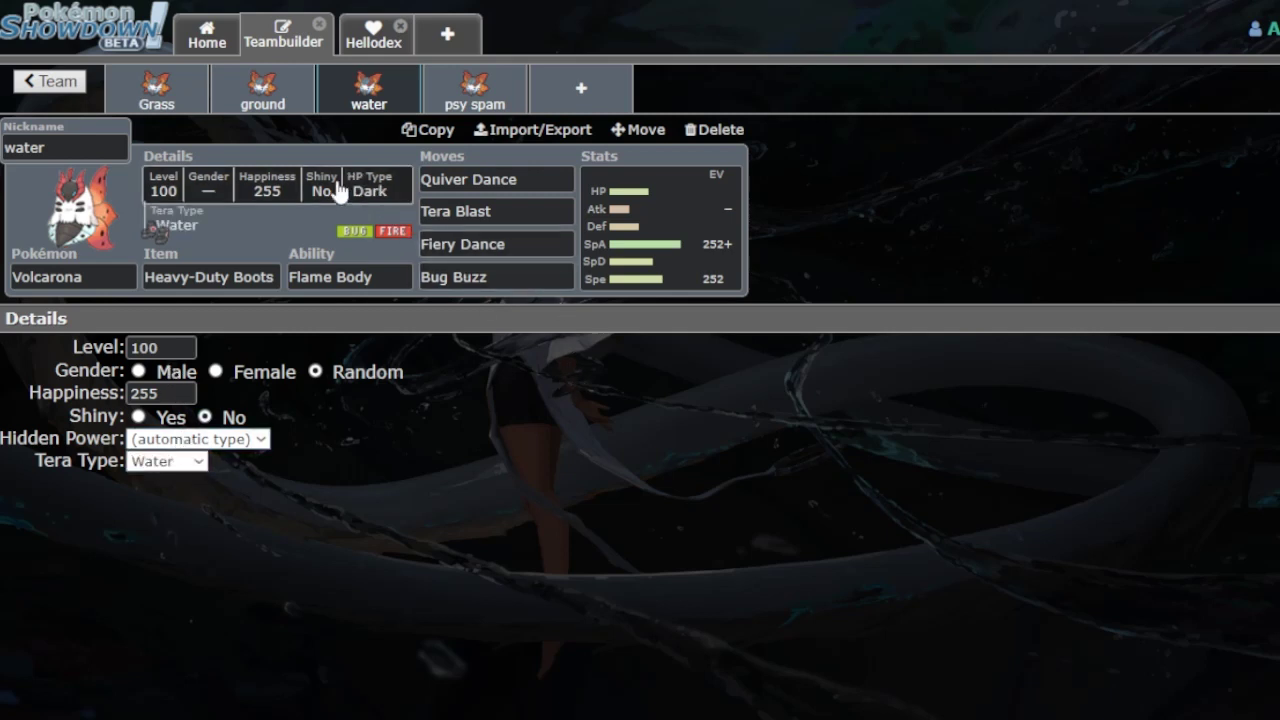
click(515, 212)
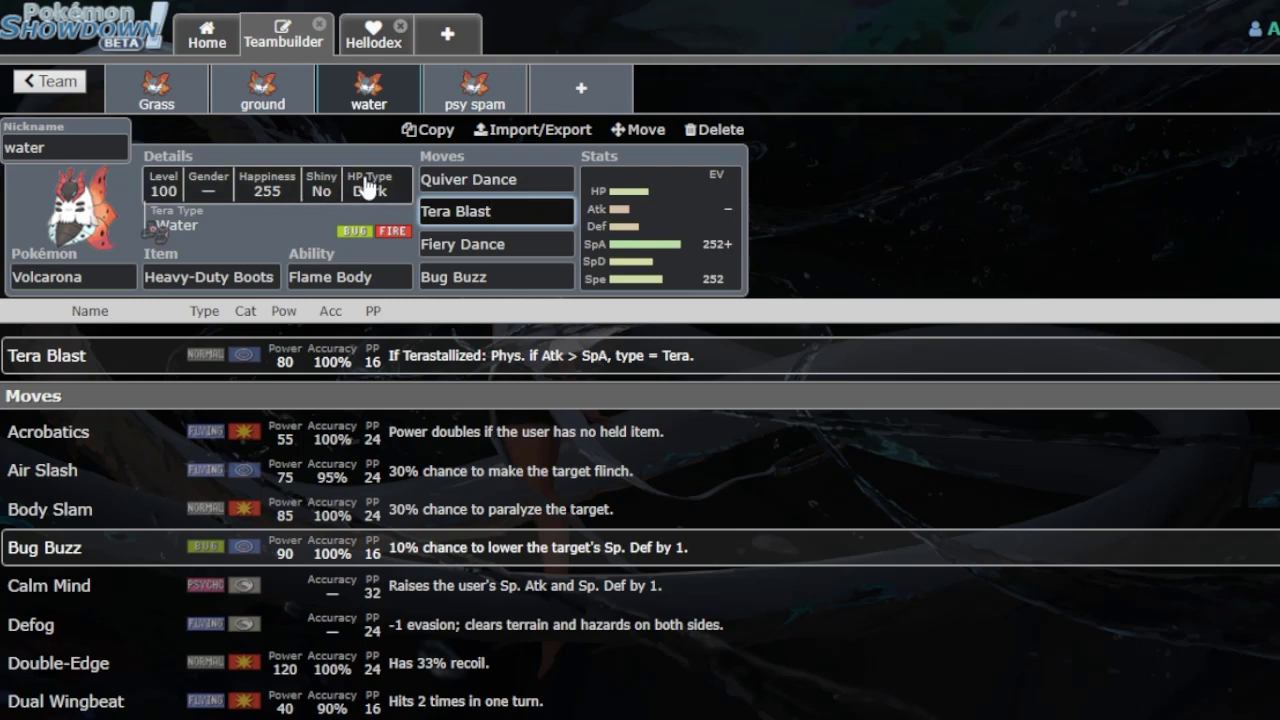
Switch back and forth between the psy spam and ground Volcarona sets
click(470, 88)
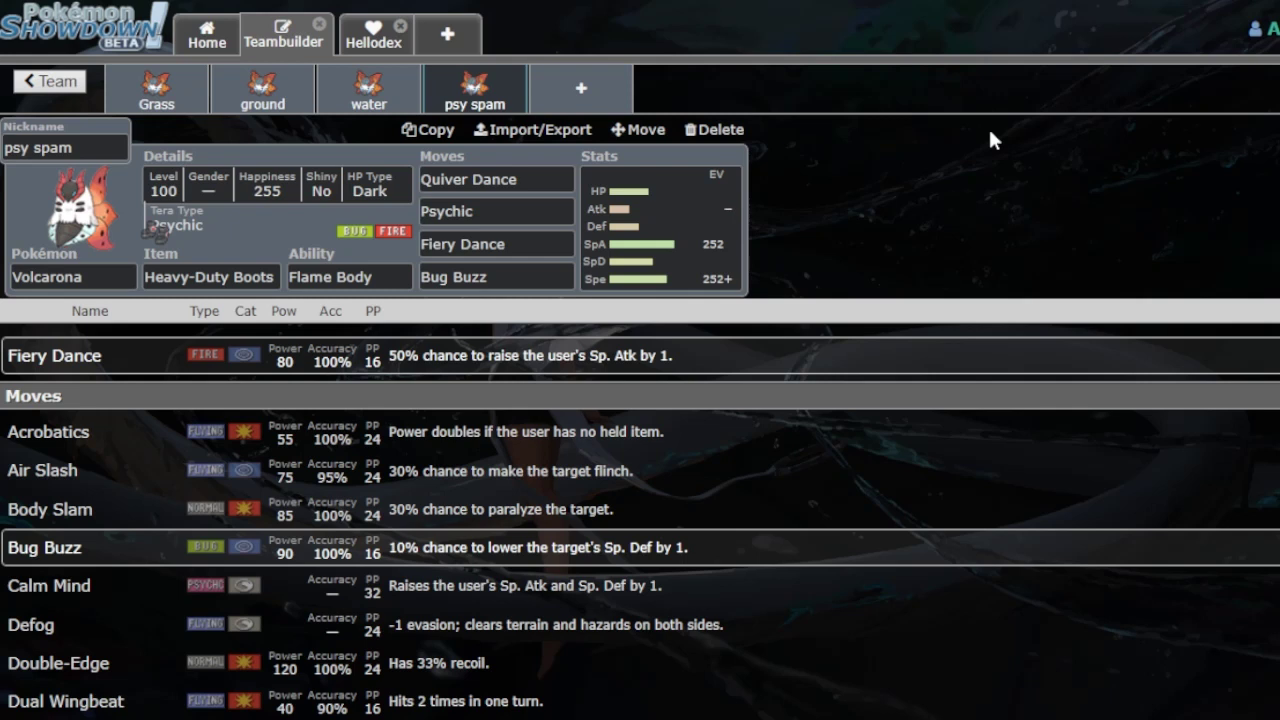
click(262, 90)
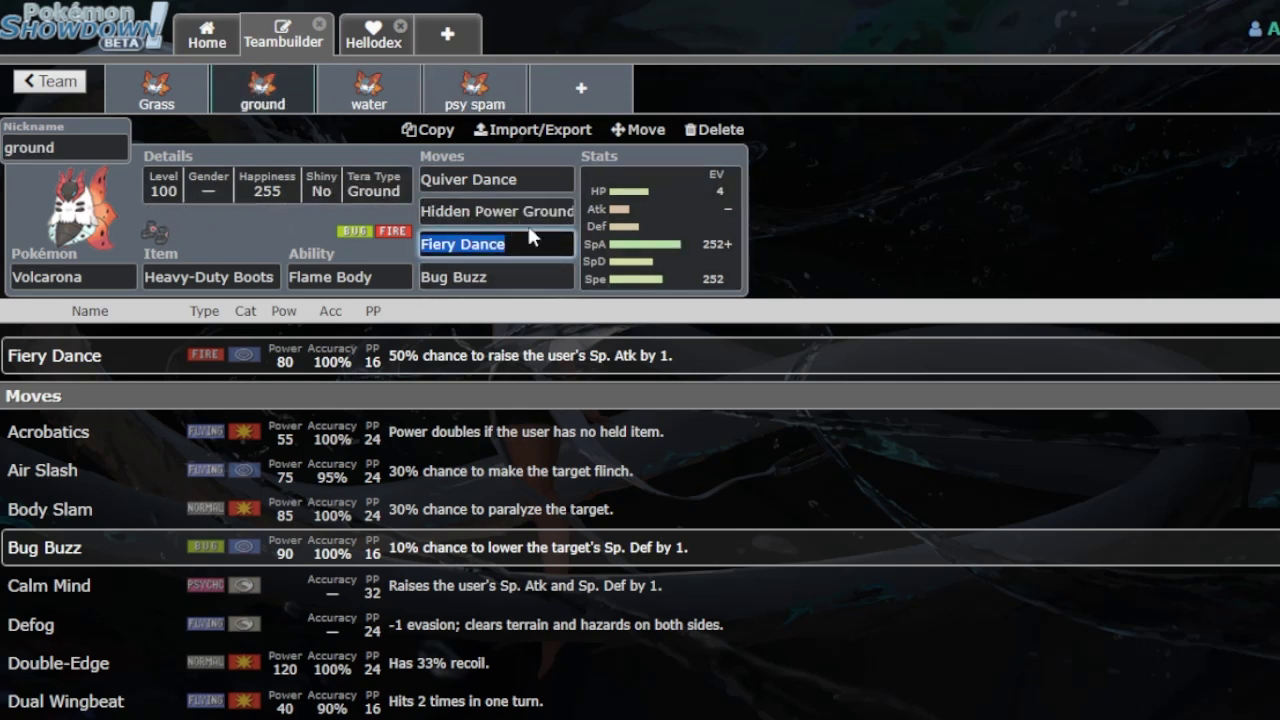
click(471, 90)
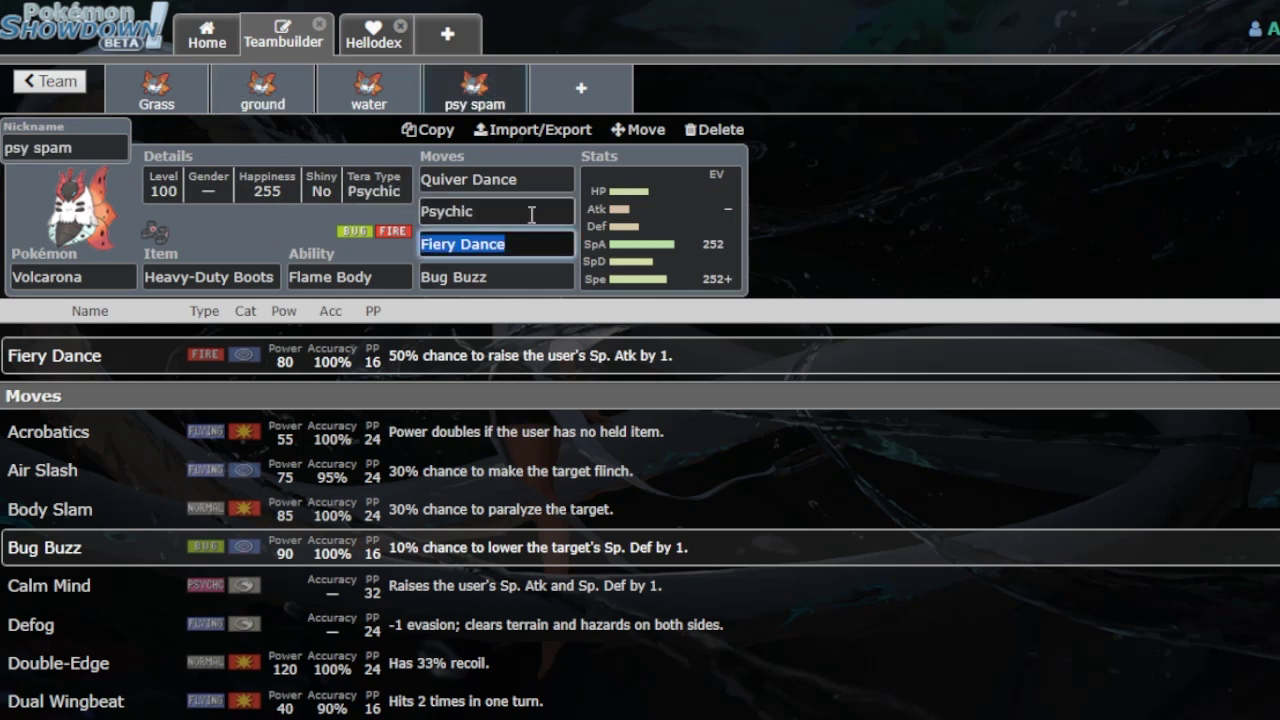
click(281, 75)
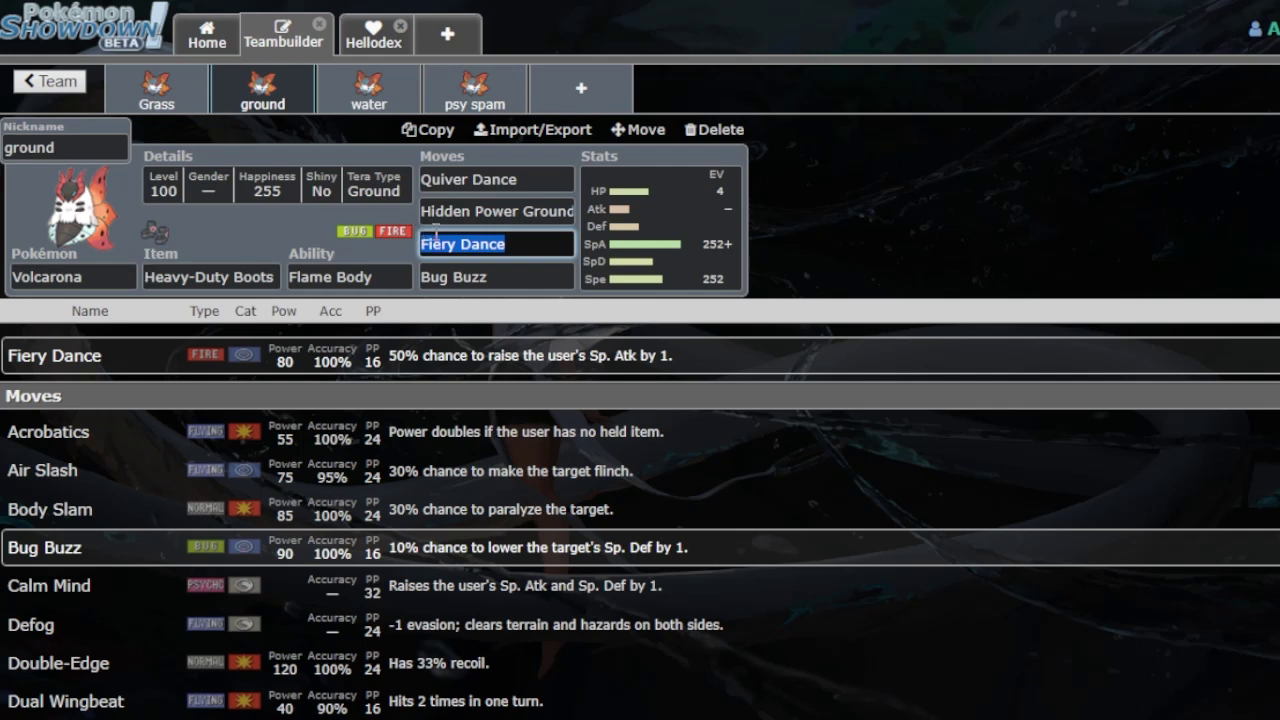
click(486, 100)
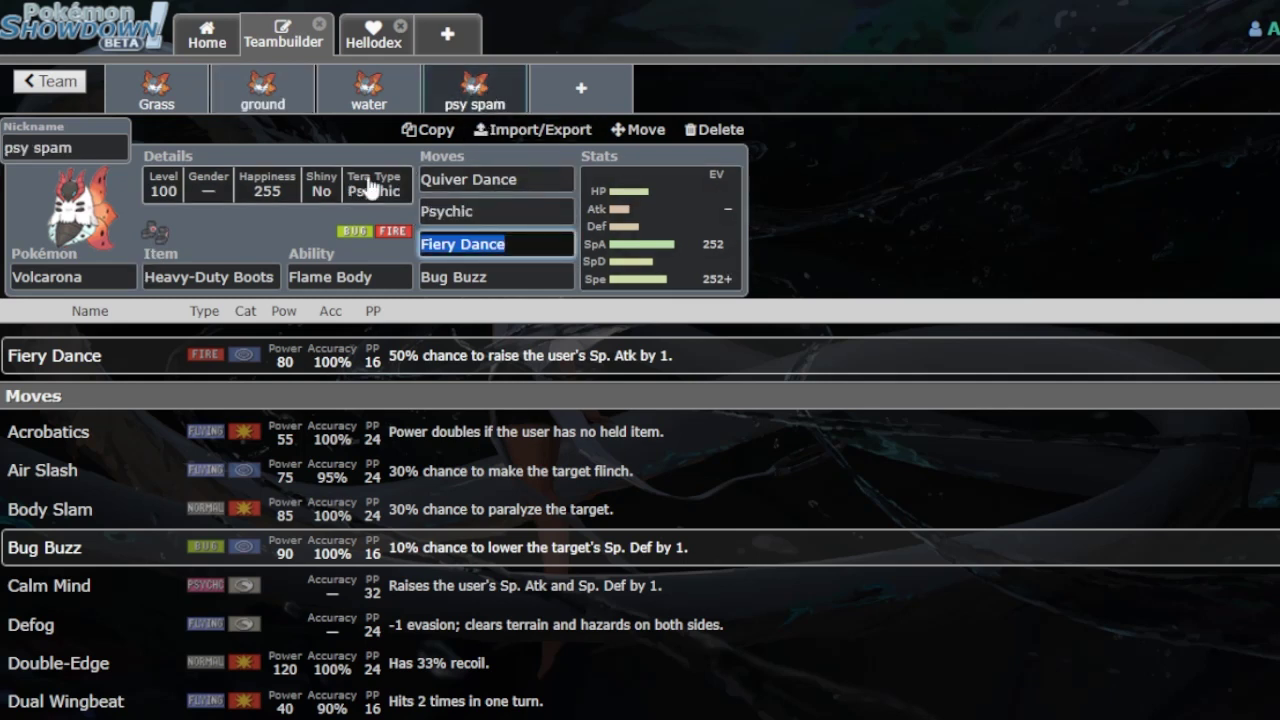
Compare the Psychic, Hidden Power Ground and Fiery Dance move details across both sets
click(527, 211)
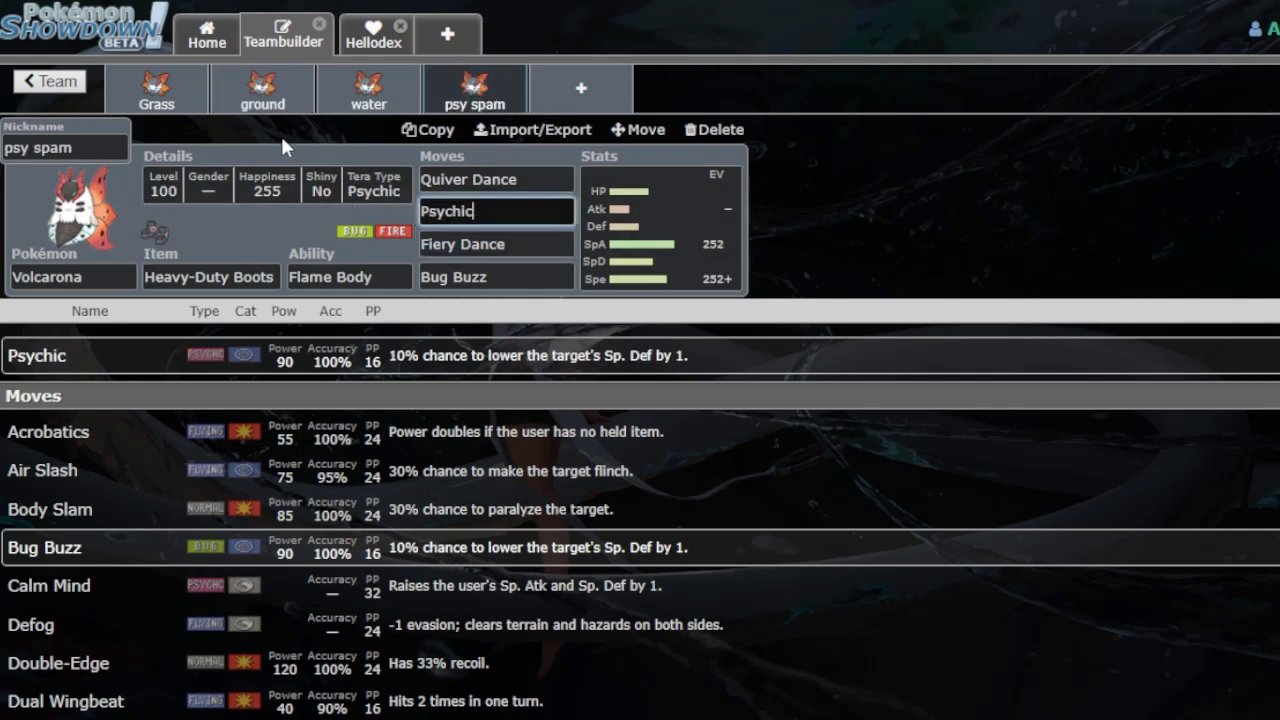
click(262, 104)
click(553, 205)
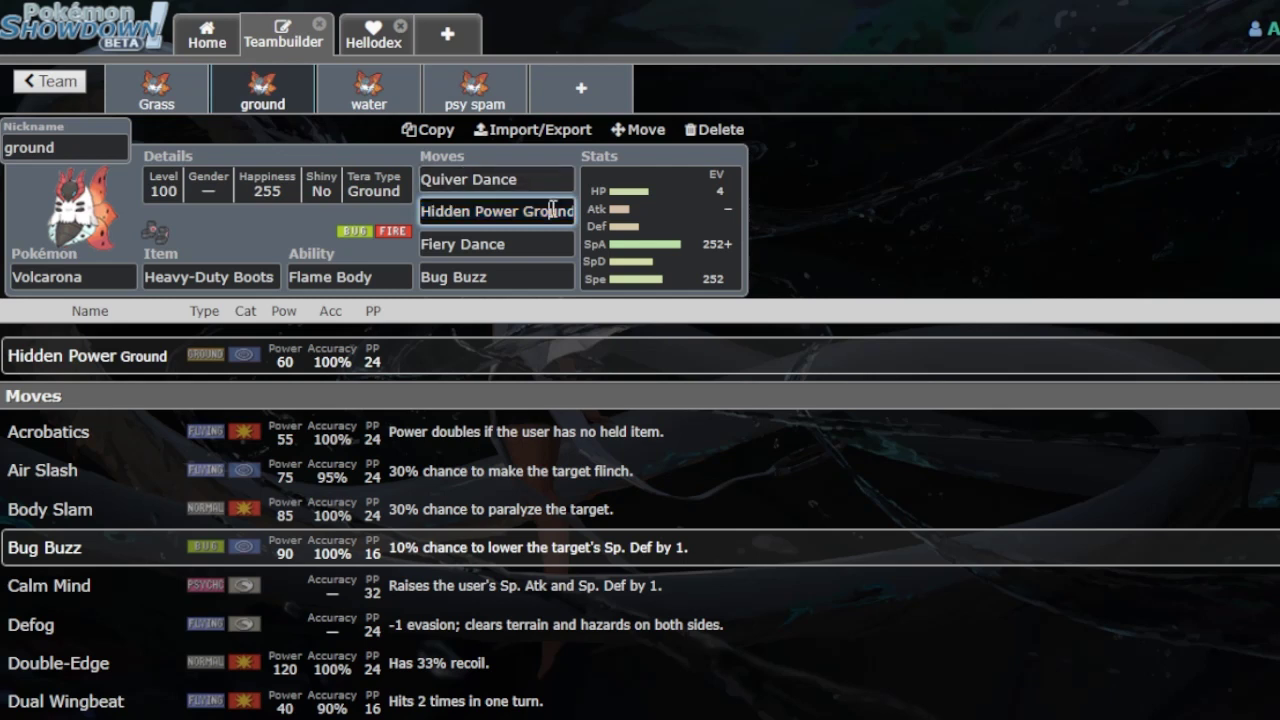
click(510, 179)
click(506, 243)
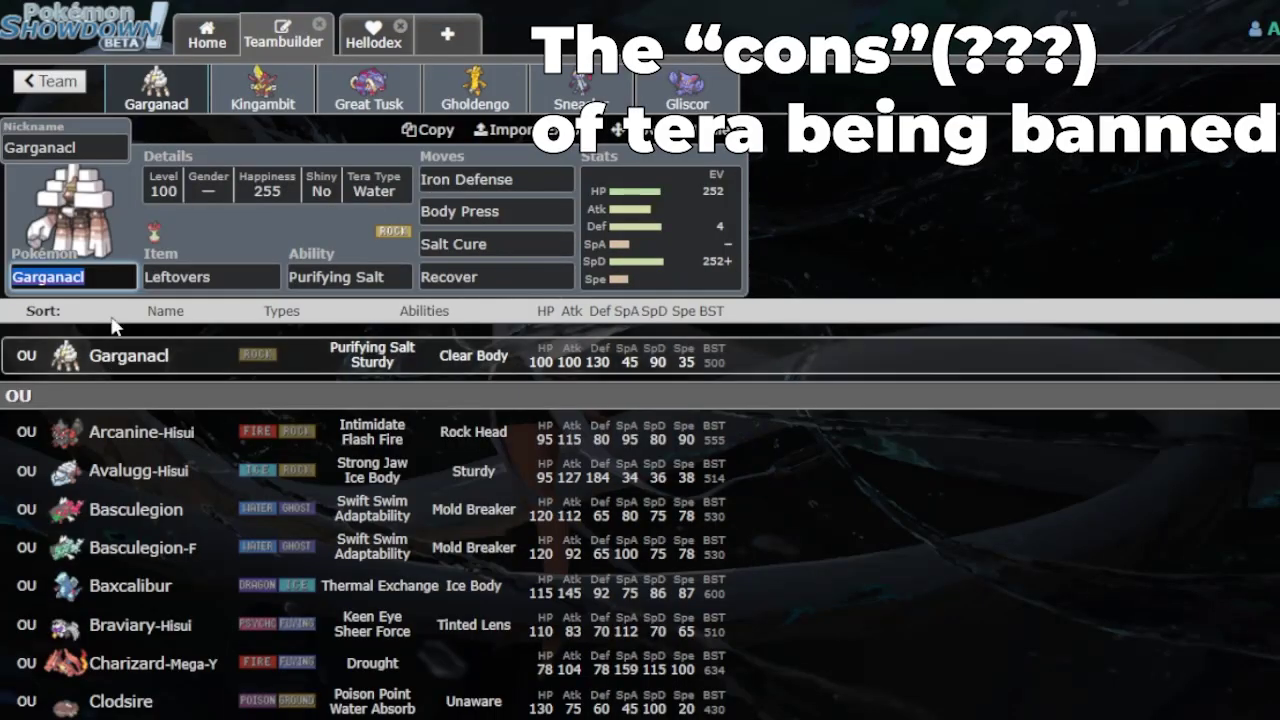
Open the Garganacl team and view its Body Press move details
click(123, 272)
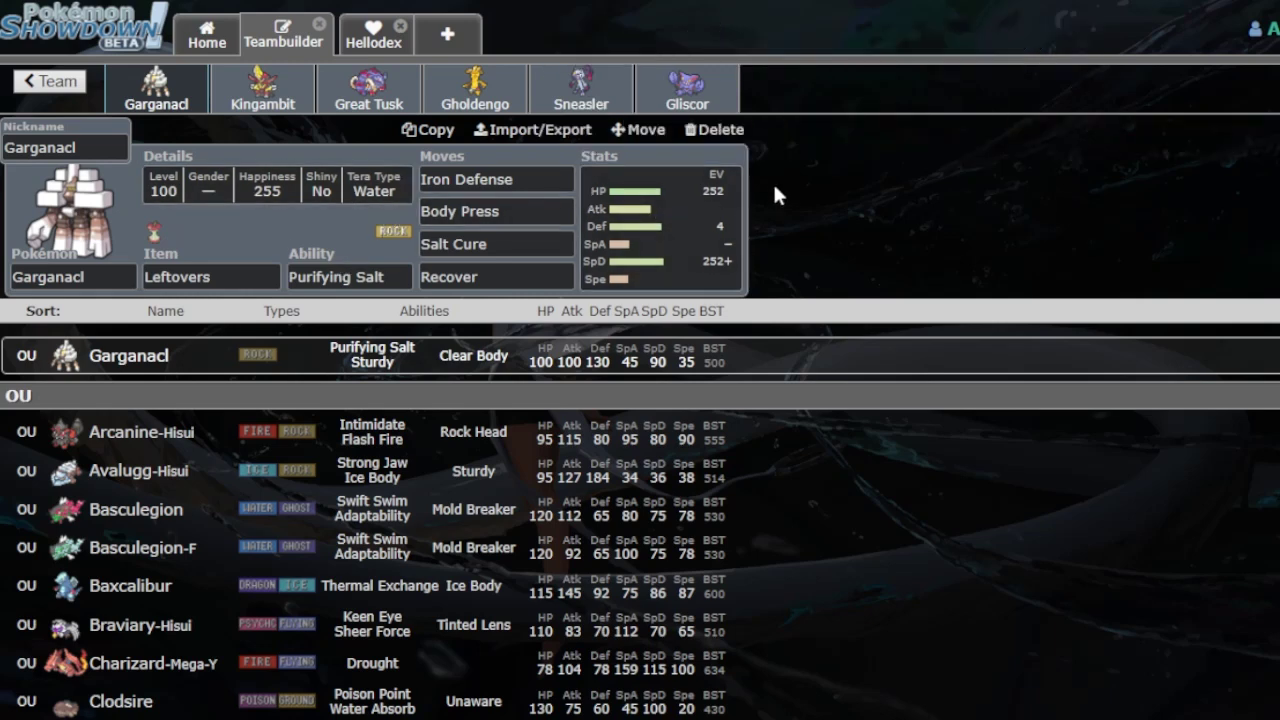
click(424, 205)
Open Sneasler's set and check its item, ability, Swords Dance and Acrobatics options
click(540, 82)
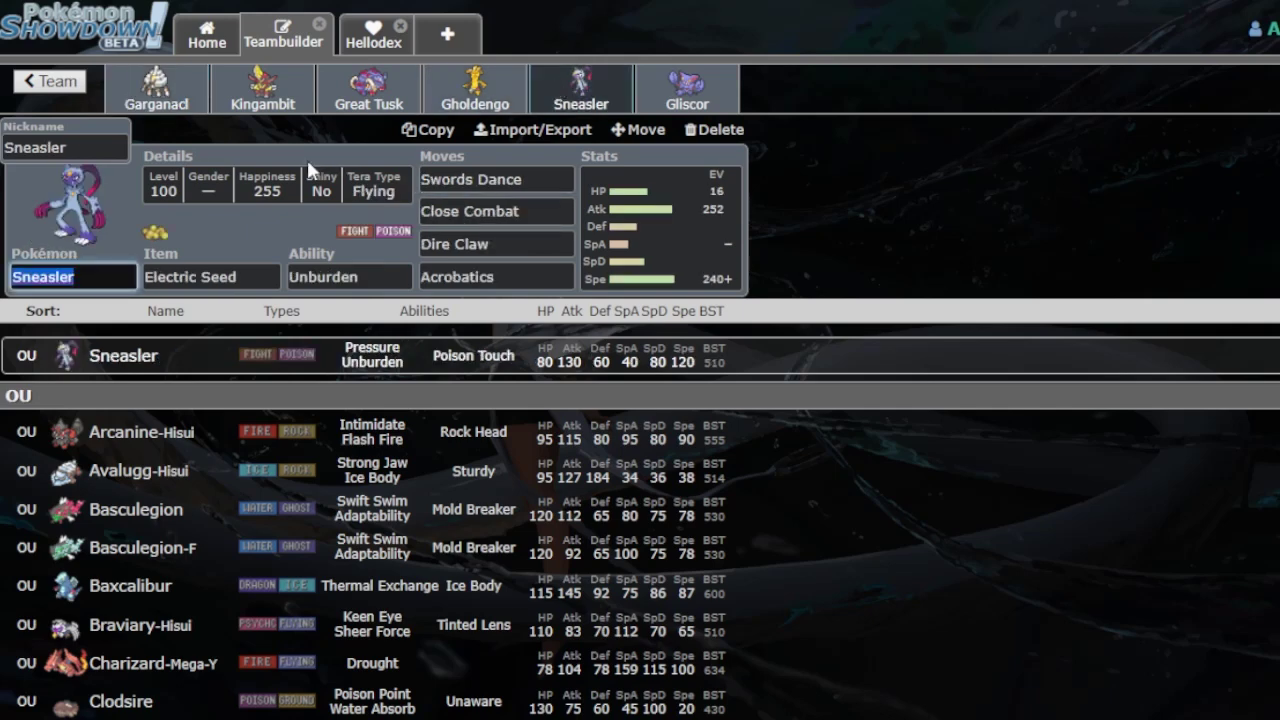
click(210, 275)
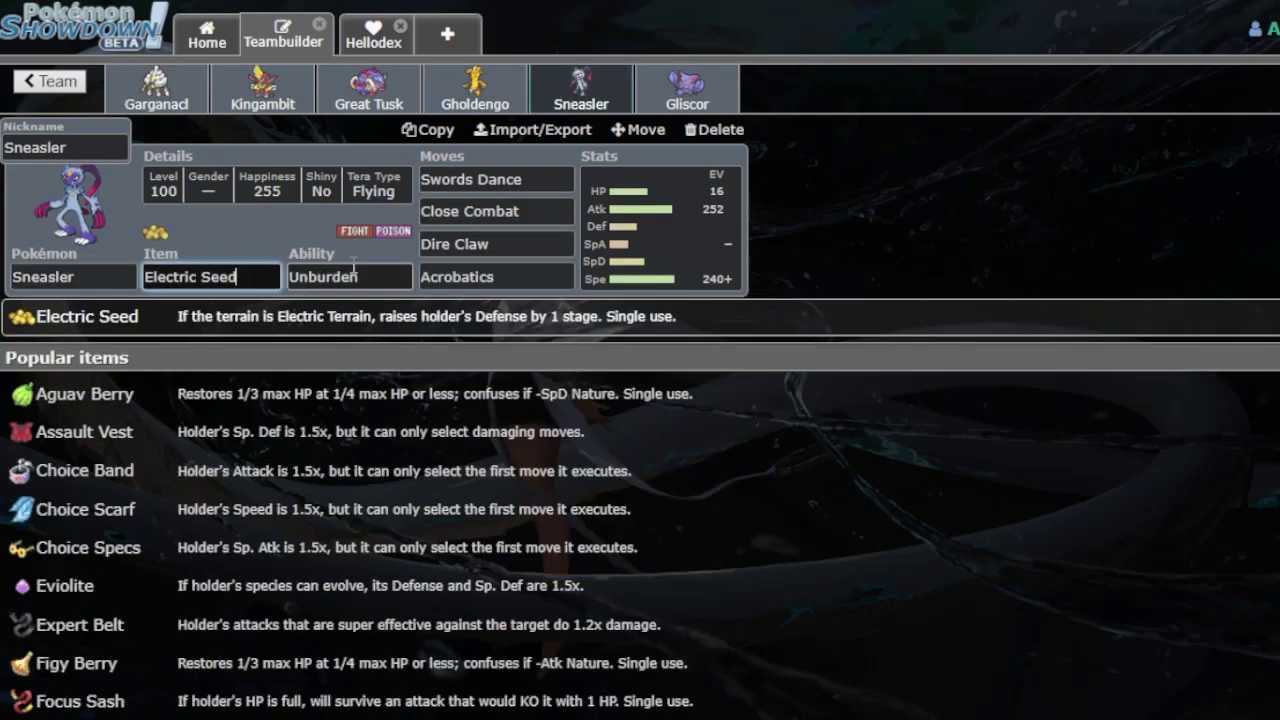
click(355, 272)
click(540, 179)
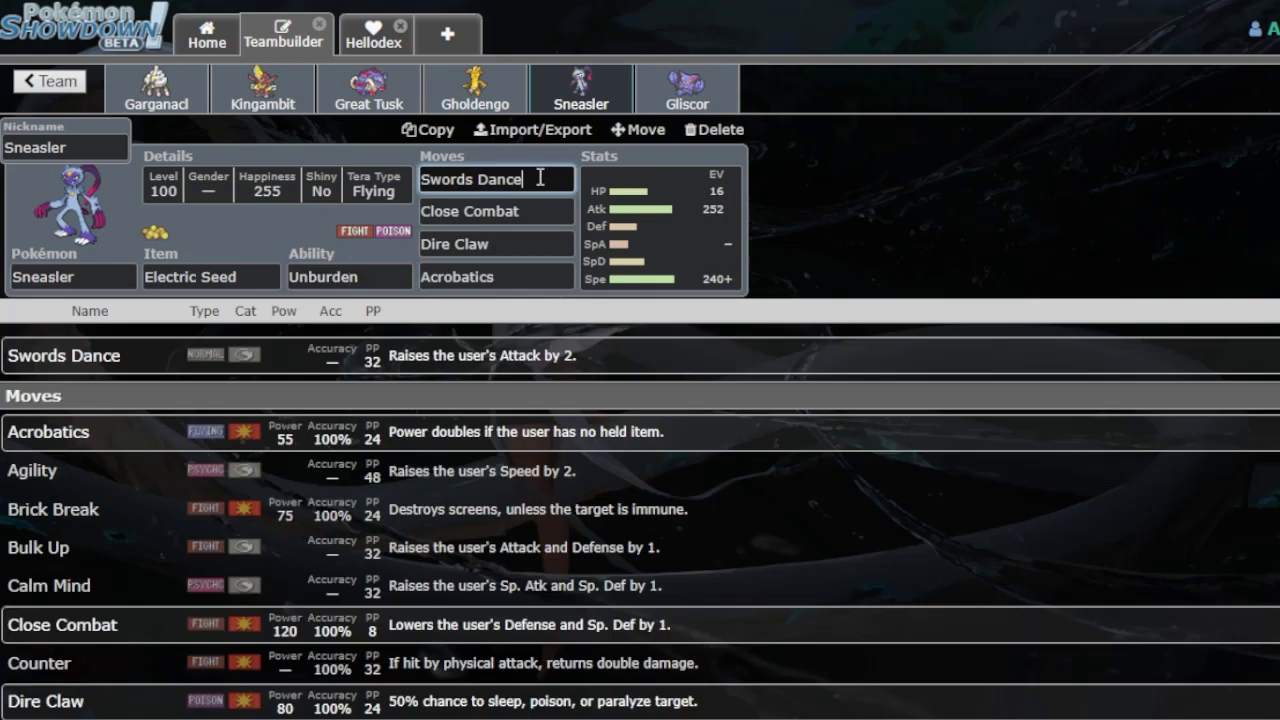
click(516, 268)
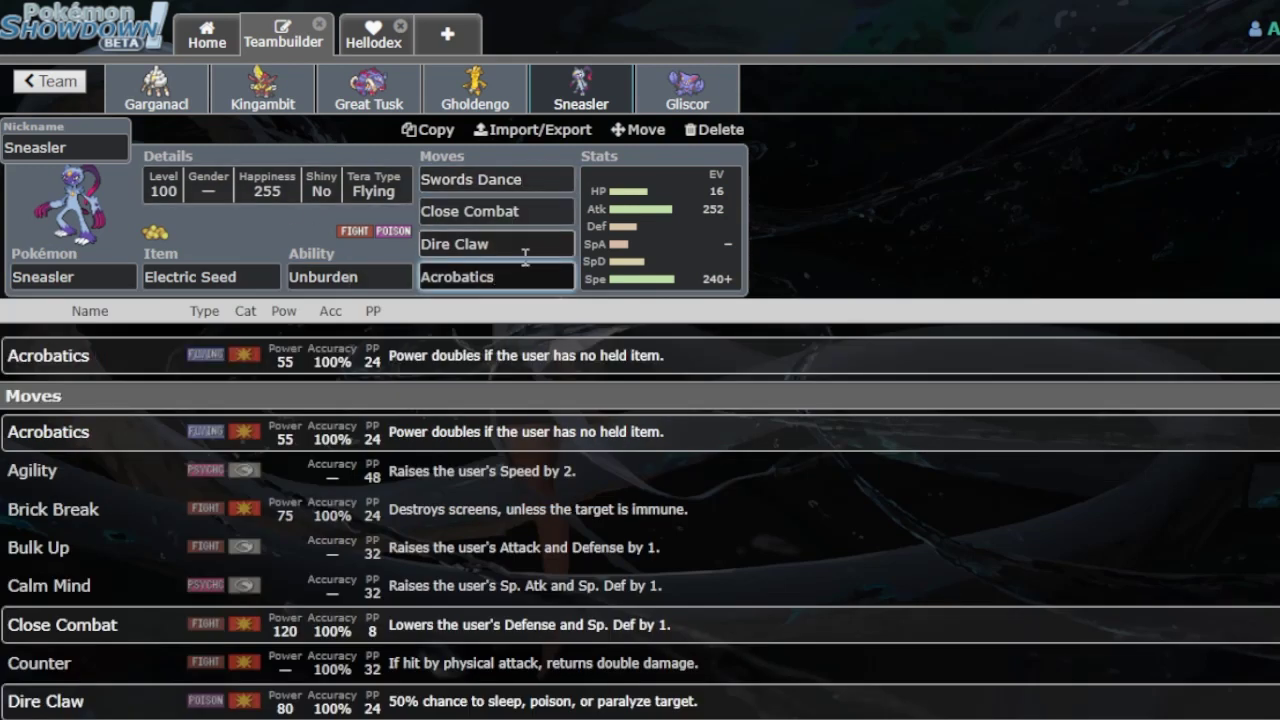
double_click(503, 272)
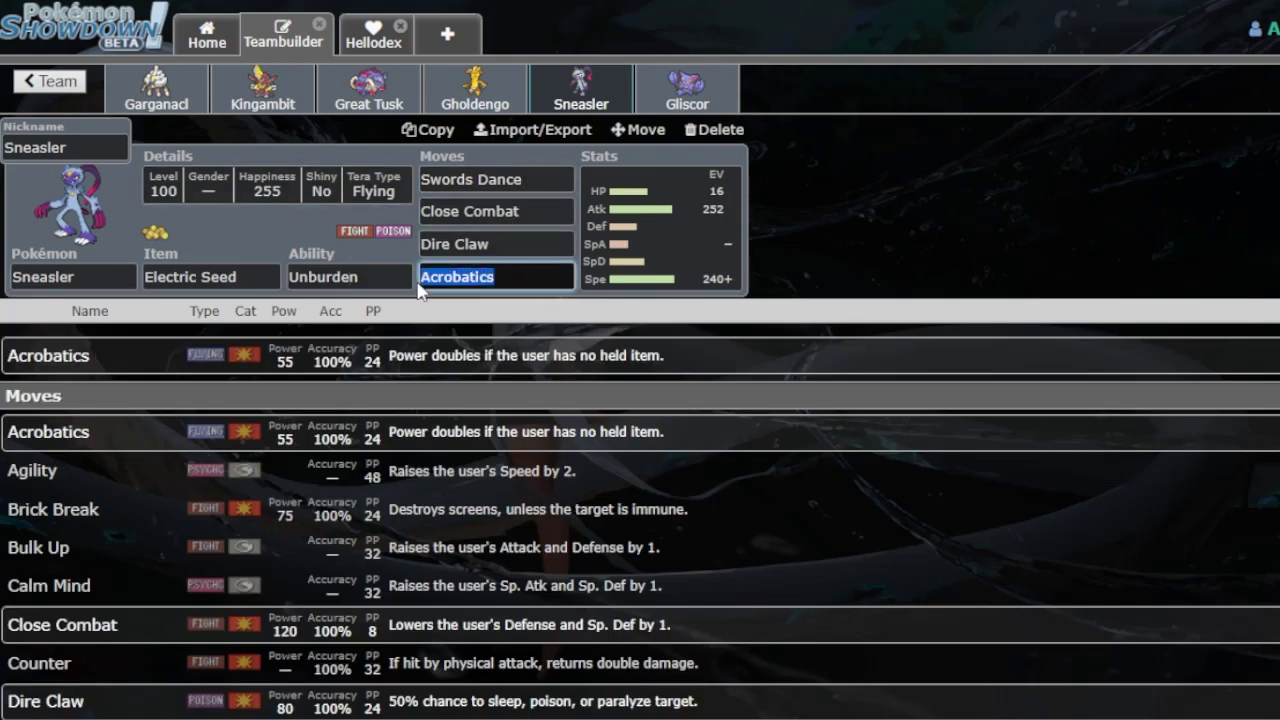
click(500, 273)
click(645, 106)
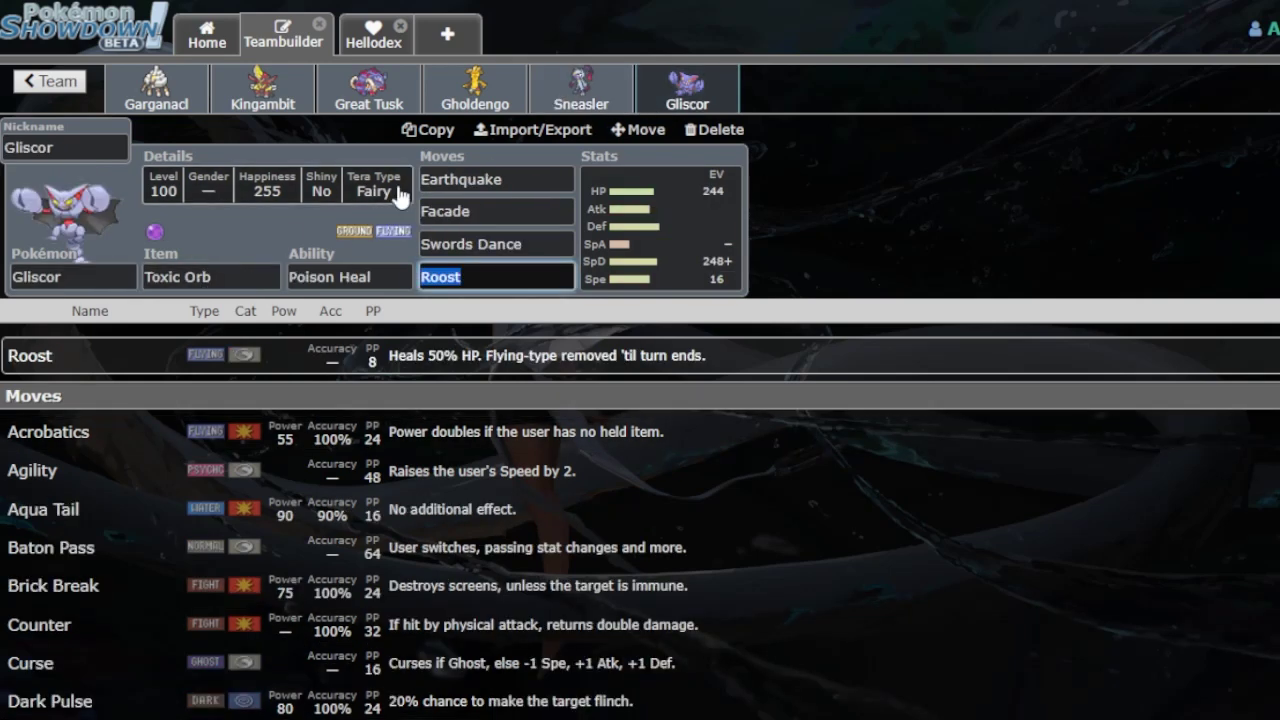
click(527, 244)
click(493, 214)
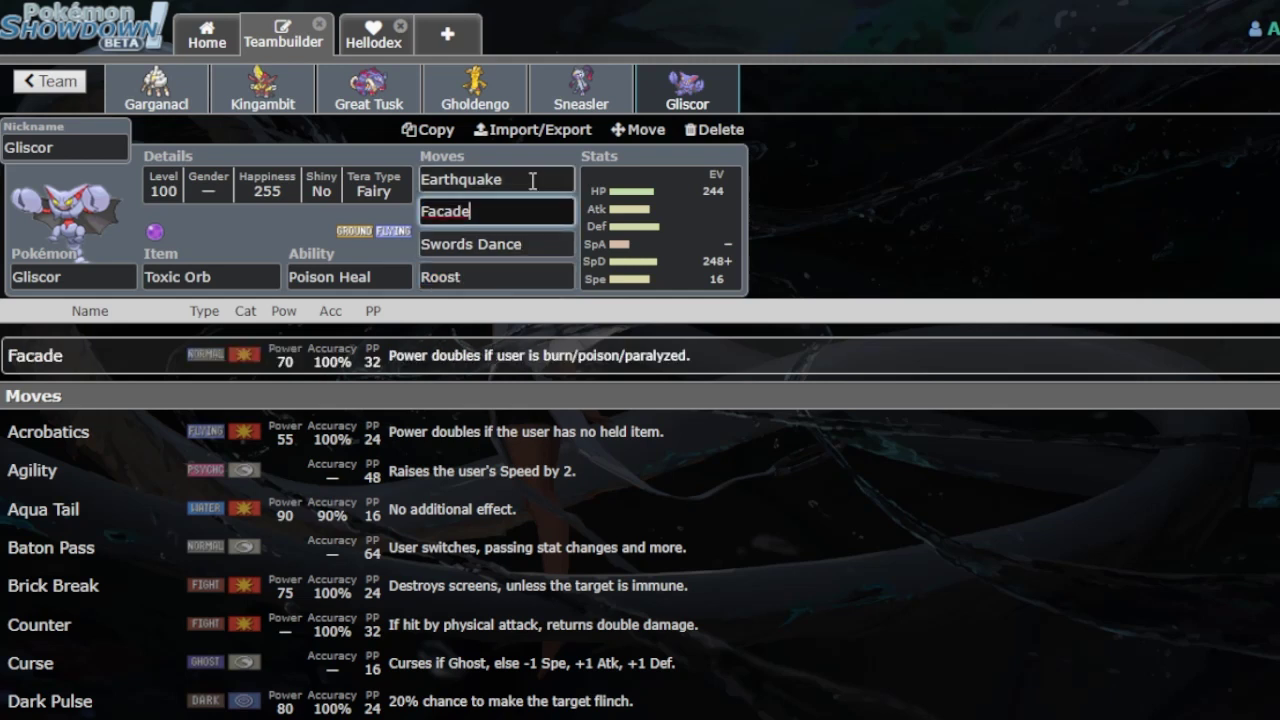
click(533, 181)
click(515, 244)
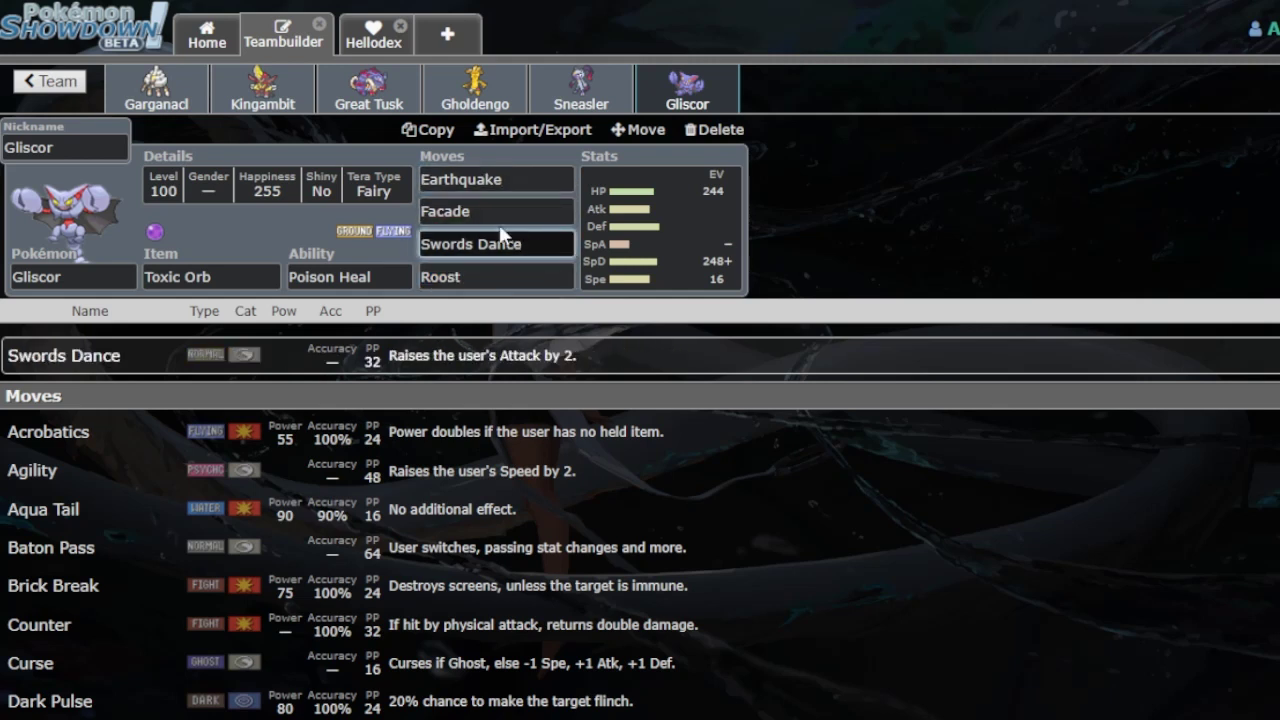
click(490, 209)
click(543, 241)
click(489, 262)
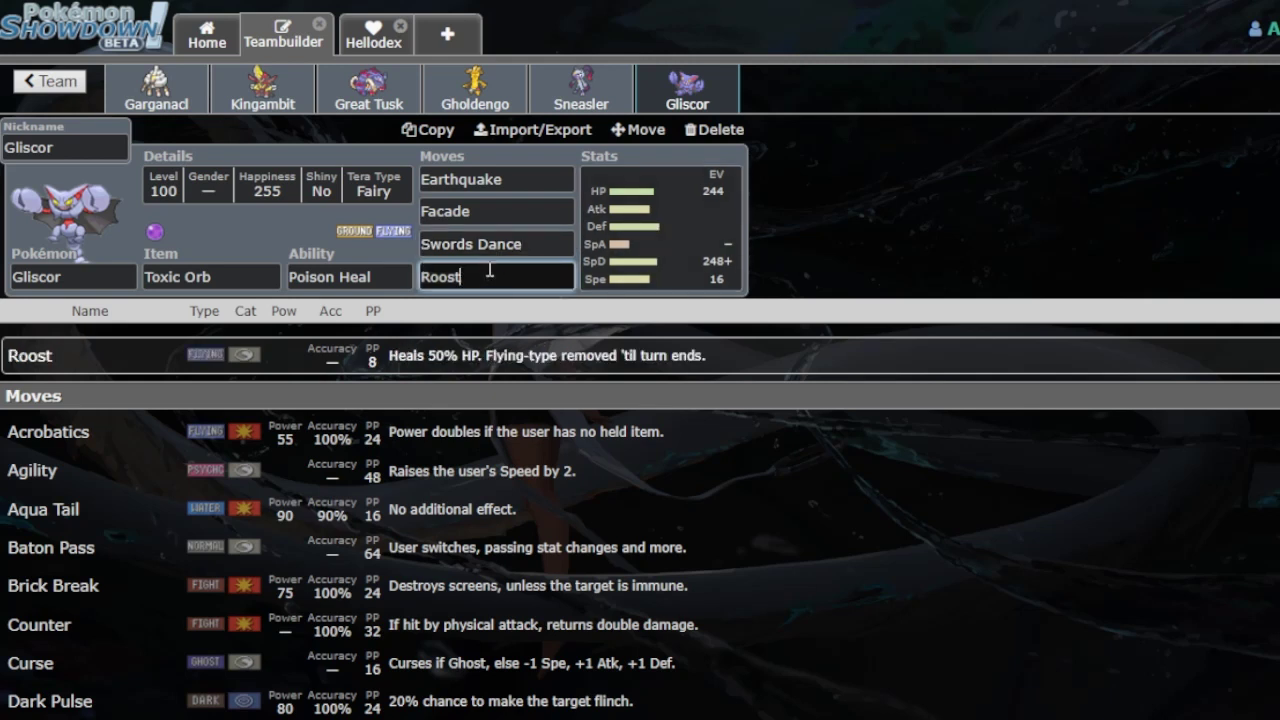
click(503, 246)
click(482, 211)
click(507, 181)
click(508, 211)
click(551, 241)
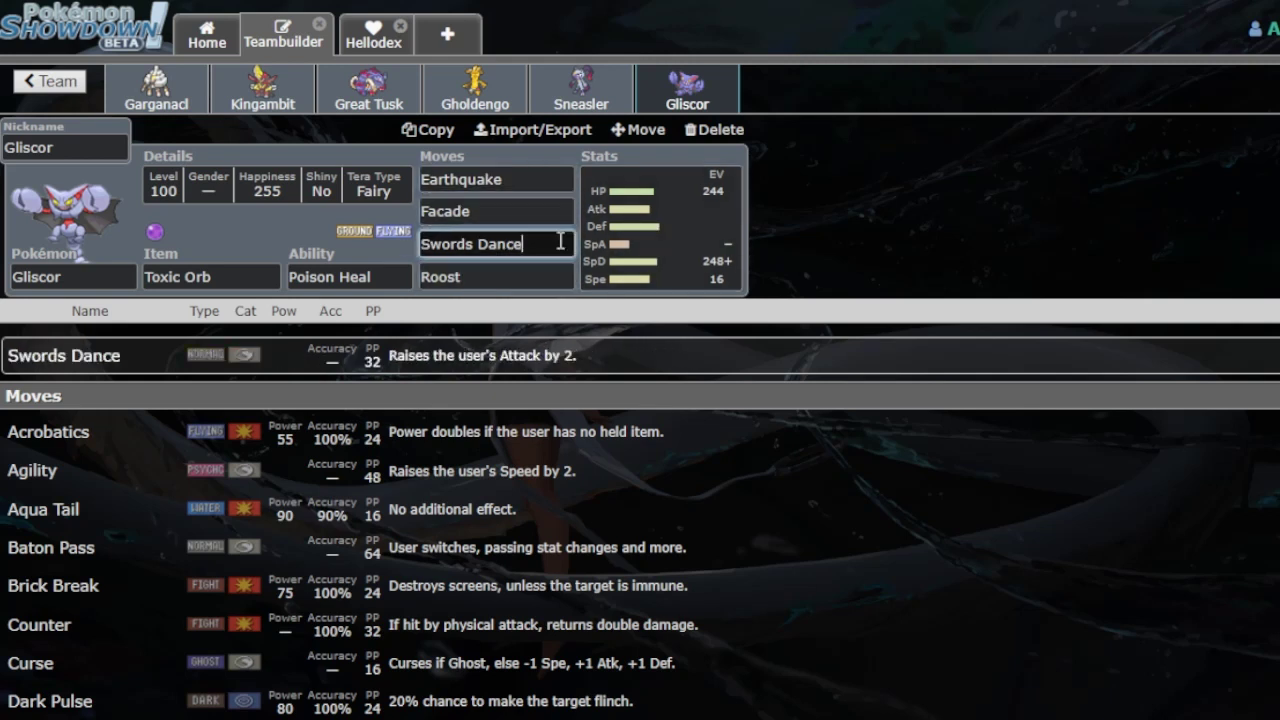
click(493, 270)
click(522, 245)
click(479, 210)
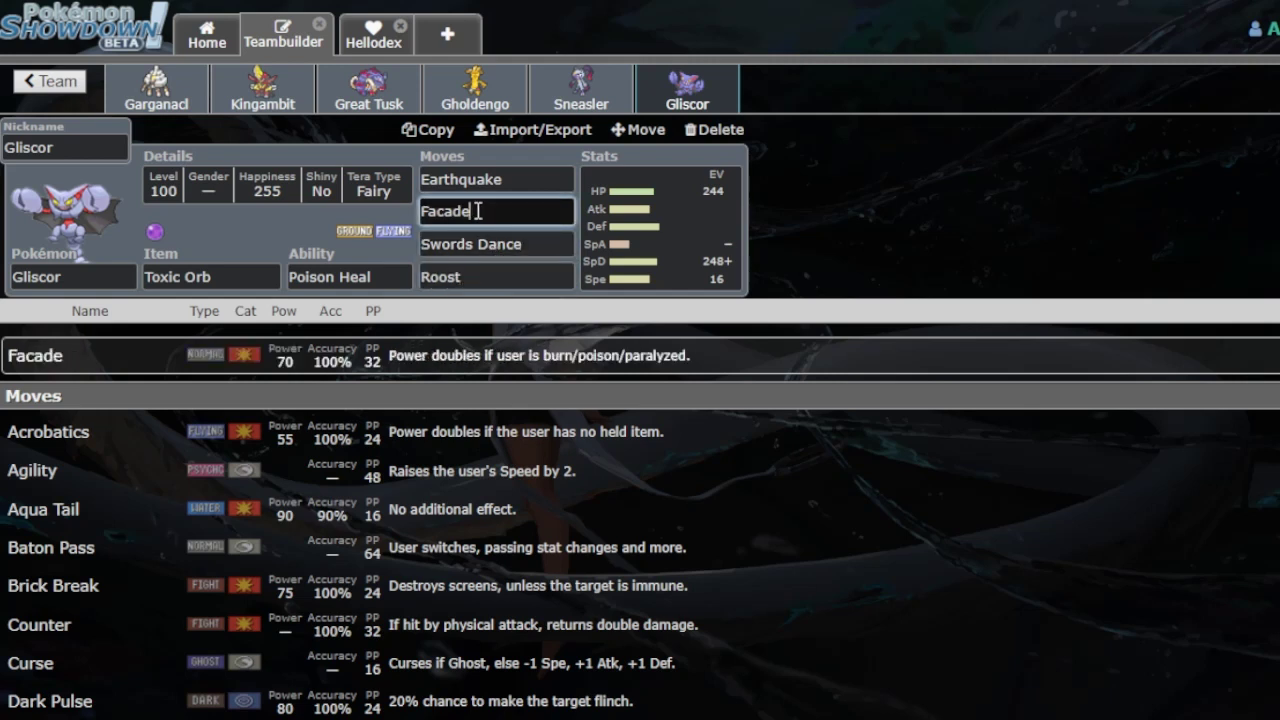
click(491, 180)
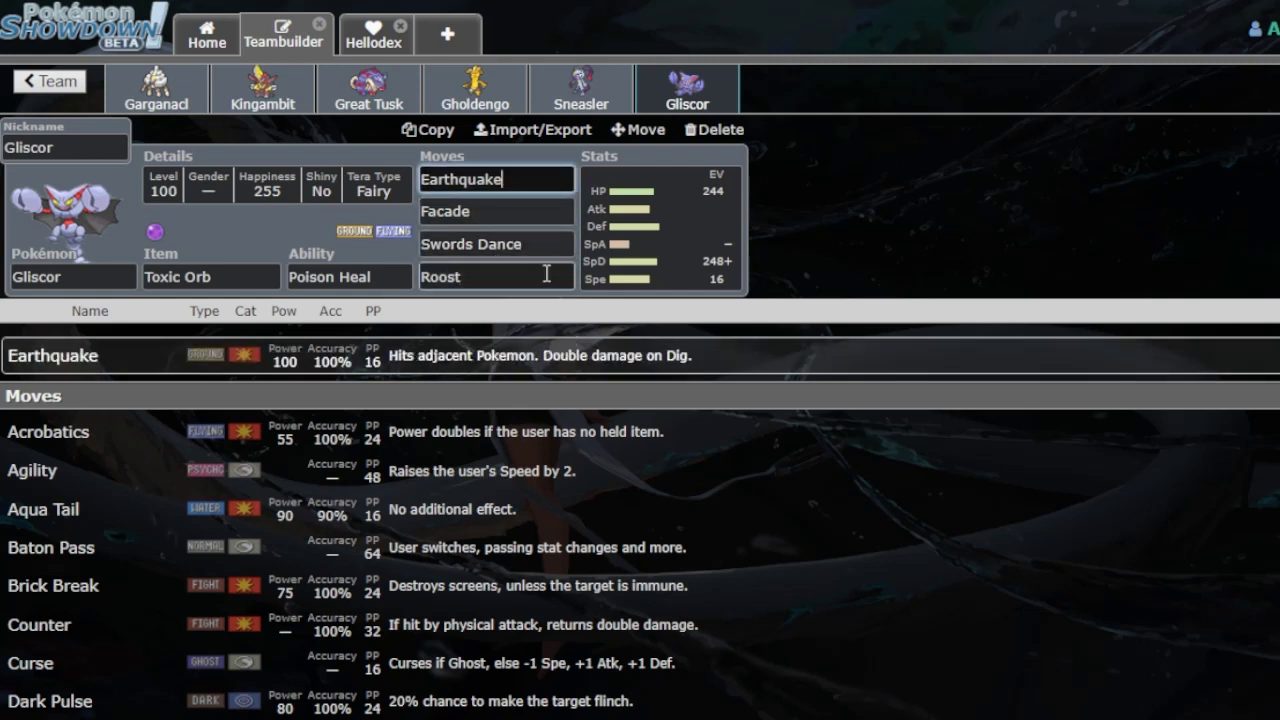
click(544, 244)
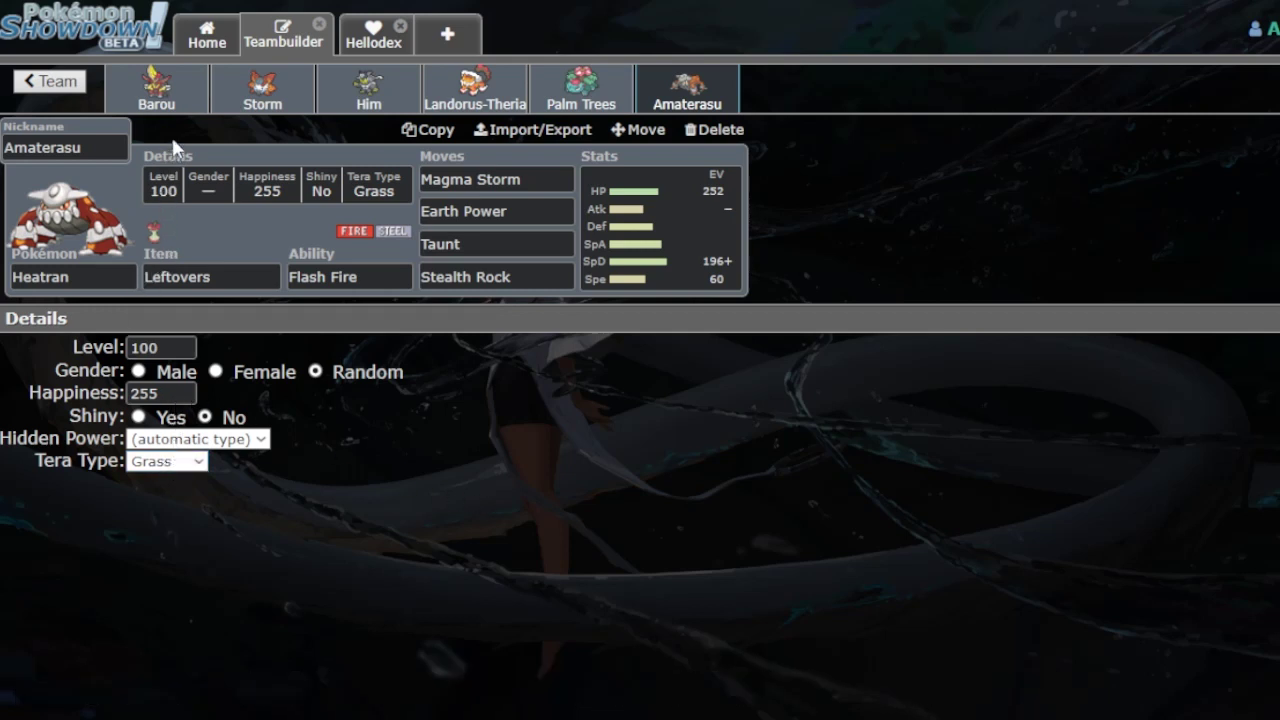
Choose Bug as Heatran's Tera Type in place of Grass and confirm it
key(b)
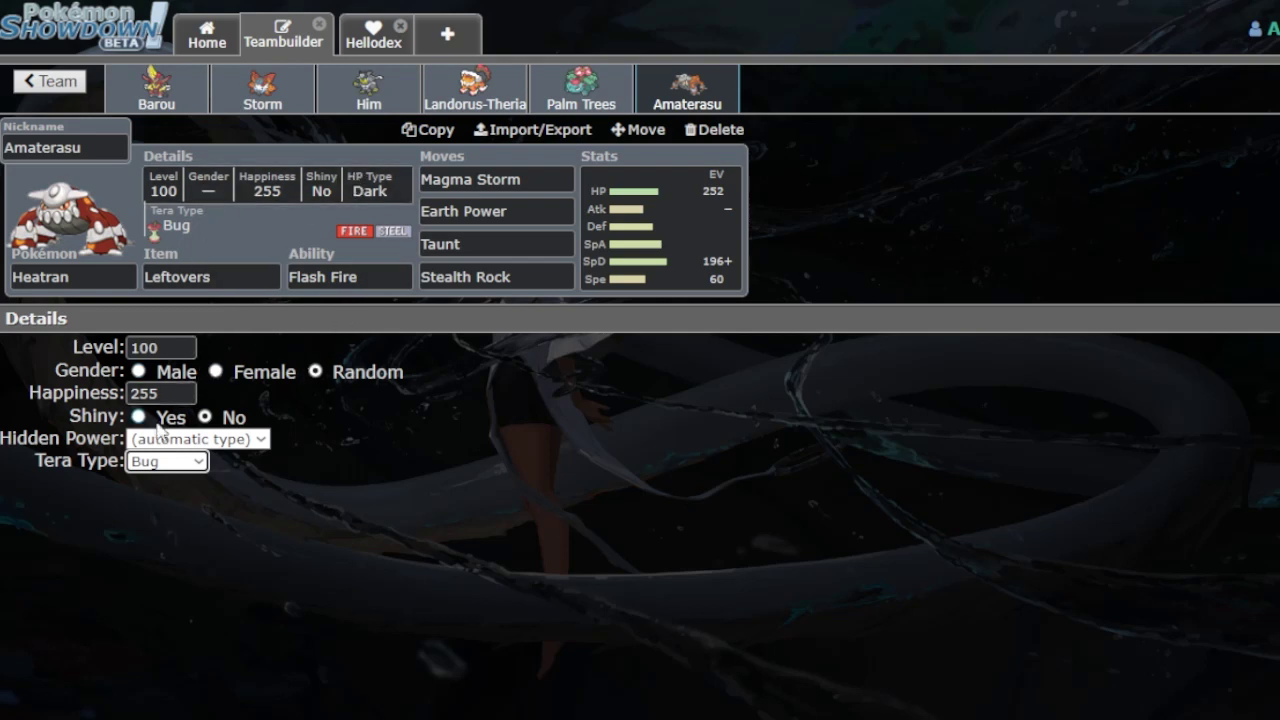
click(205, 400)
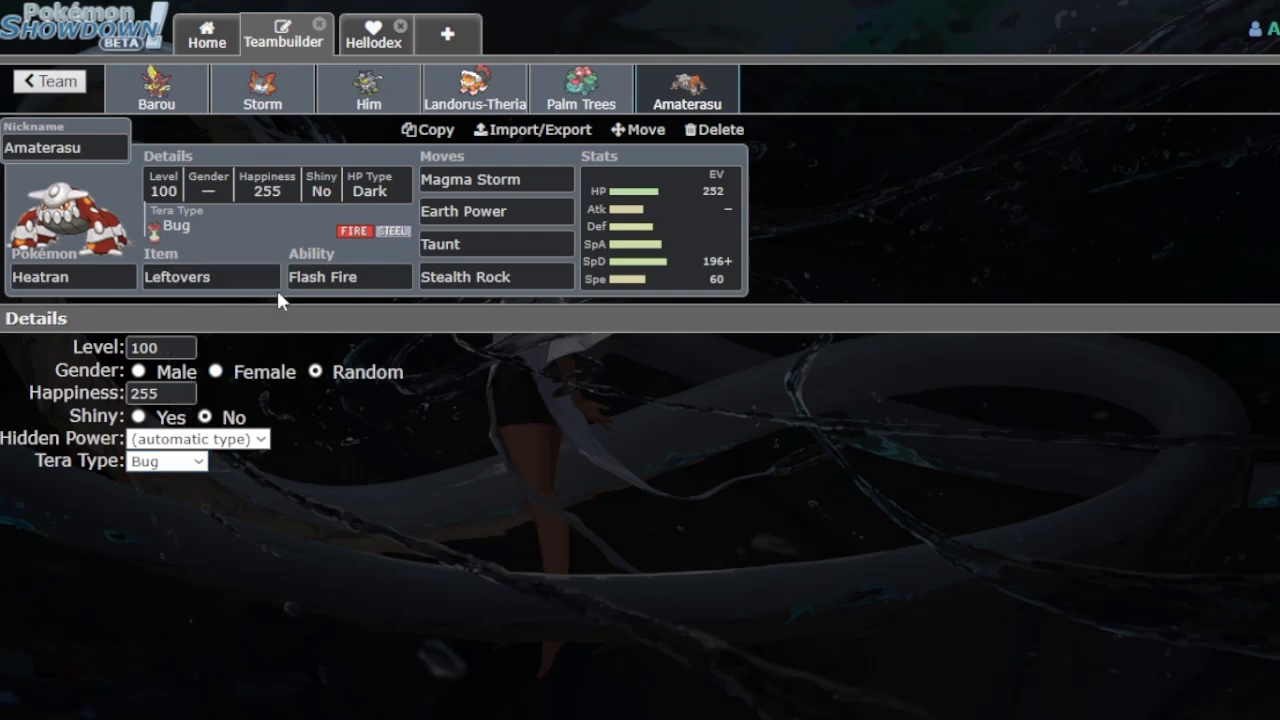
Compare the Storm Volcarona and Amaterasu Heatran sets, then return to the QD Volc team list
click(262, 90)
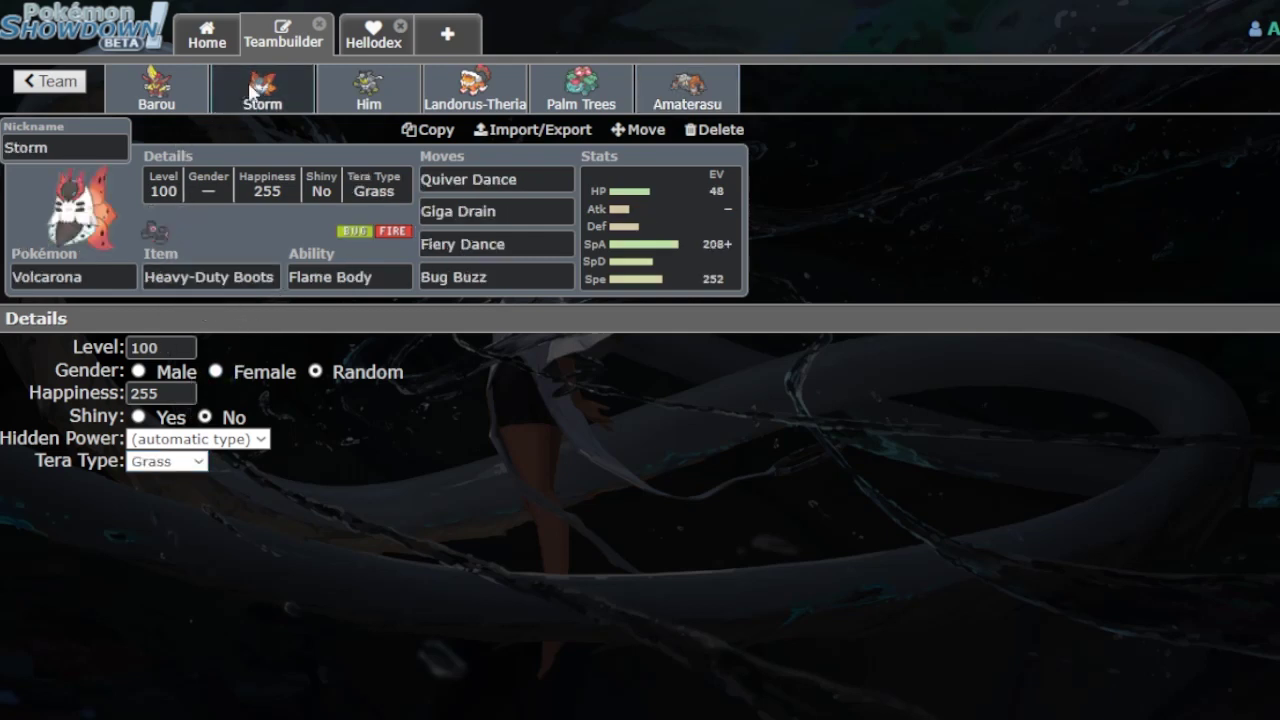
click(710, 100)
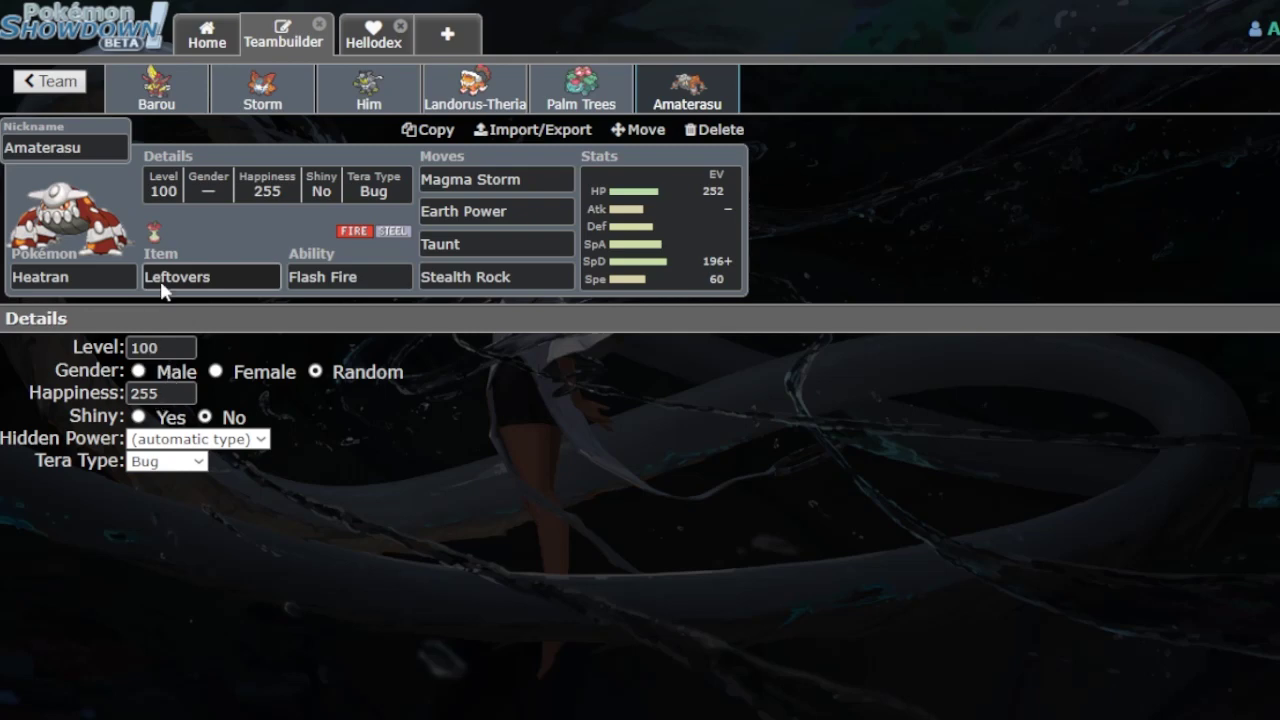
click(292, 106)
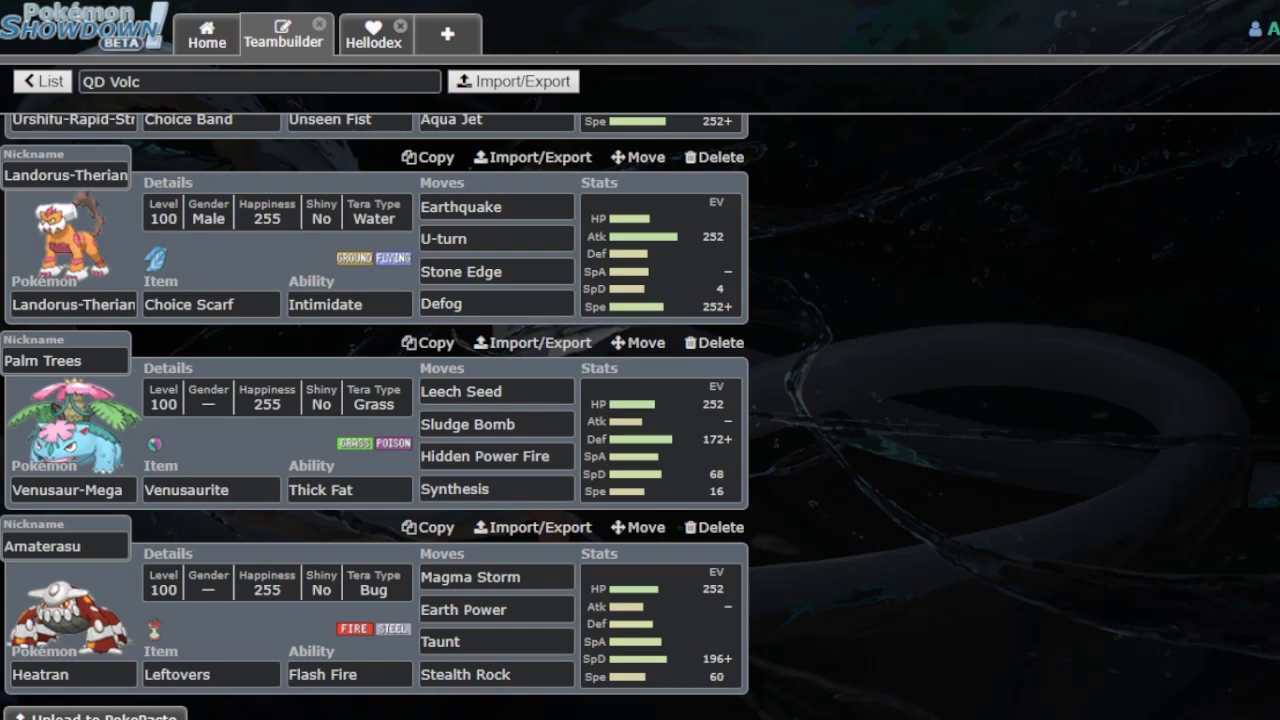
Open the Tera Bug Heatran's EV spread: 252 HP, 196 Sp. Def, 60 Speed, Calm nature
scroll(593, 680, up, 3)
scroll(593, 680, down, 3)
click(593, 680)
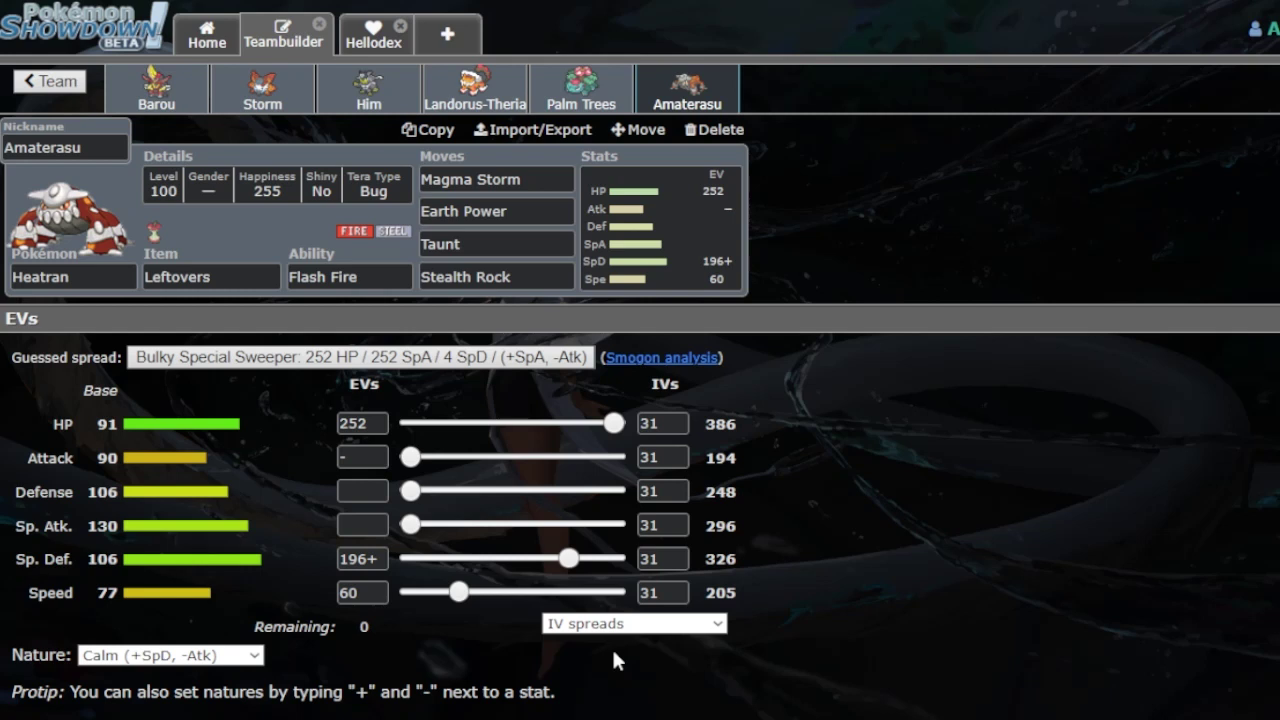
List Heatran's abilities: Flash Fire and hidden ability Flame Body
click(340, 277)
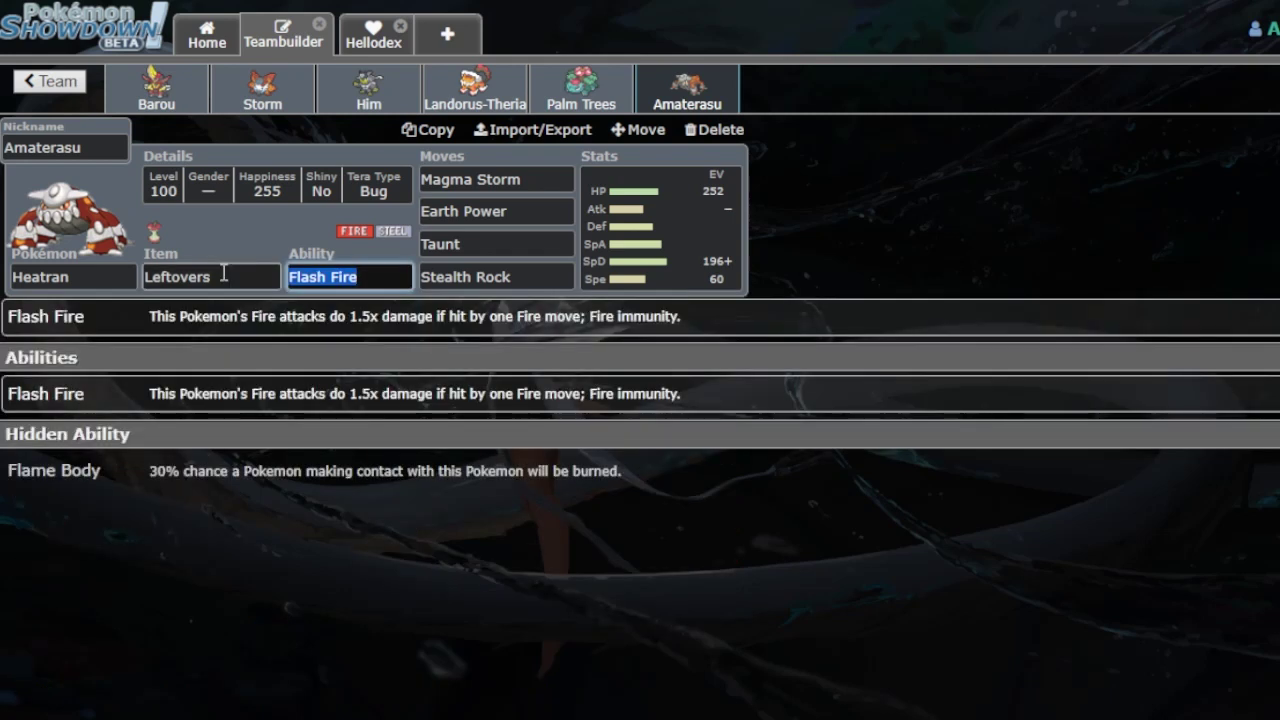